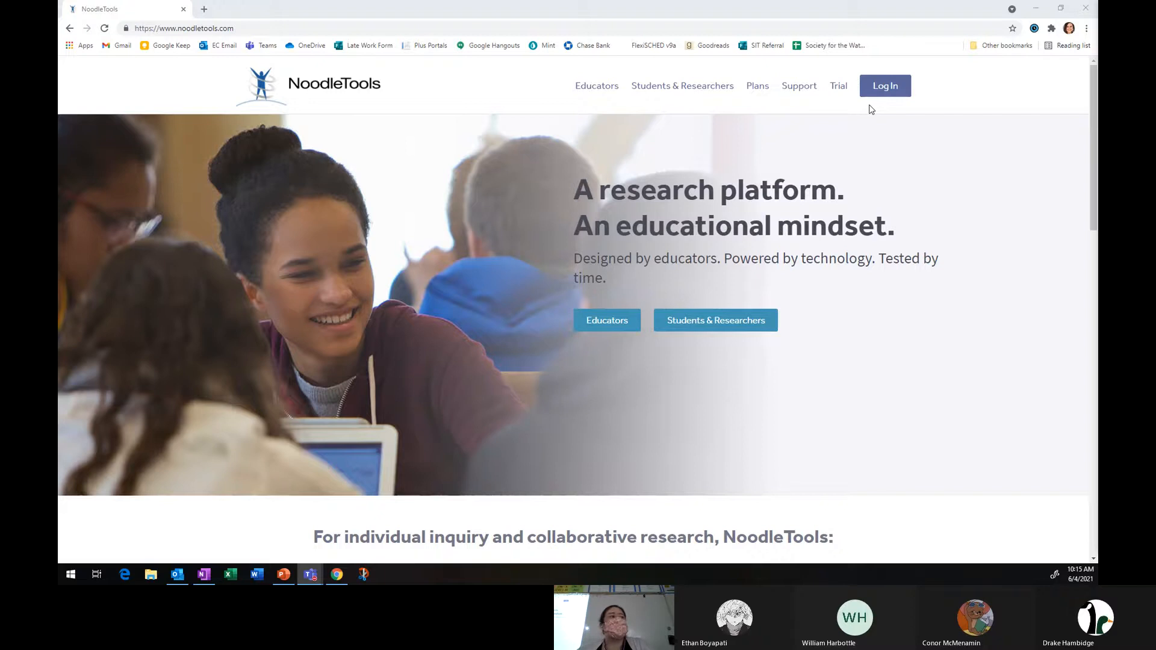
Log in and open the Model Mini Research Project 2021's source list.
{"action": "left_click", "coordinate": [893, 90]}
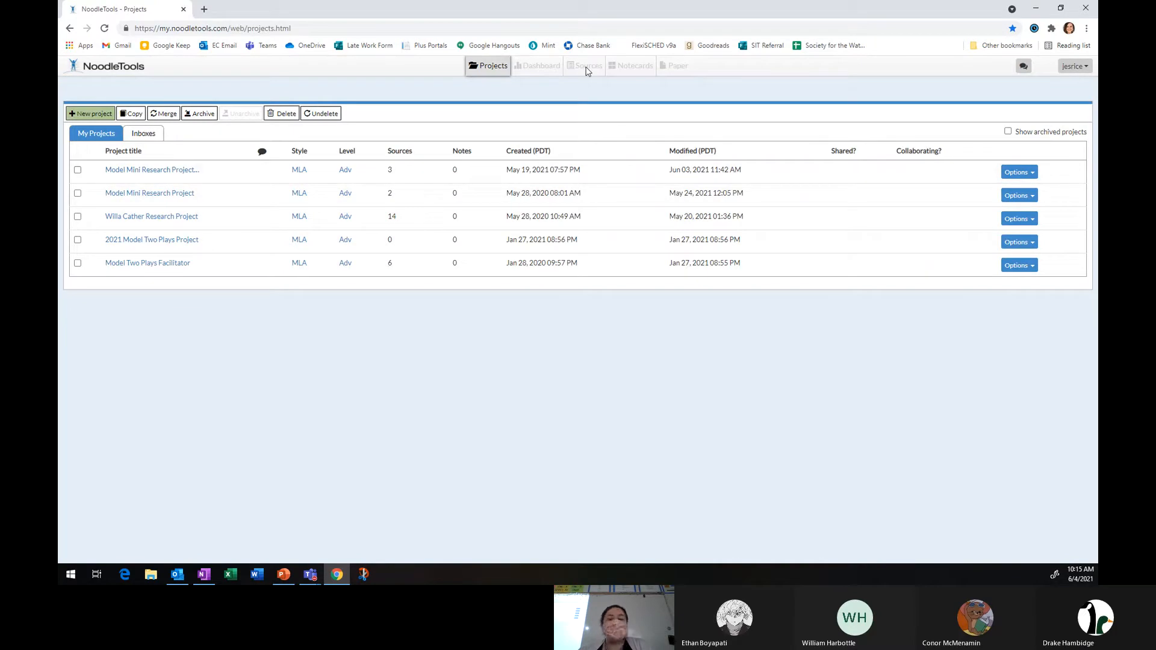
{"action": "left_click", "coordinate": [170, 173]}
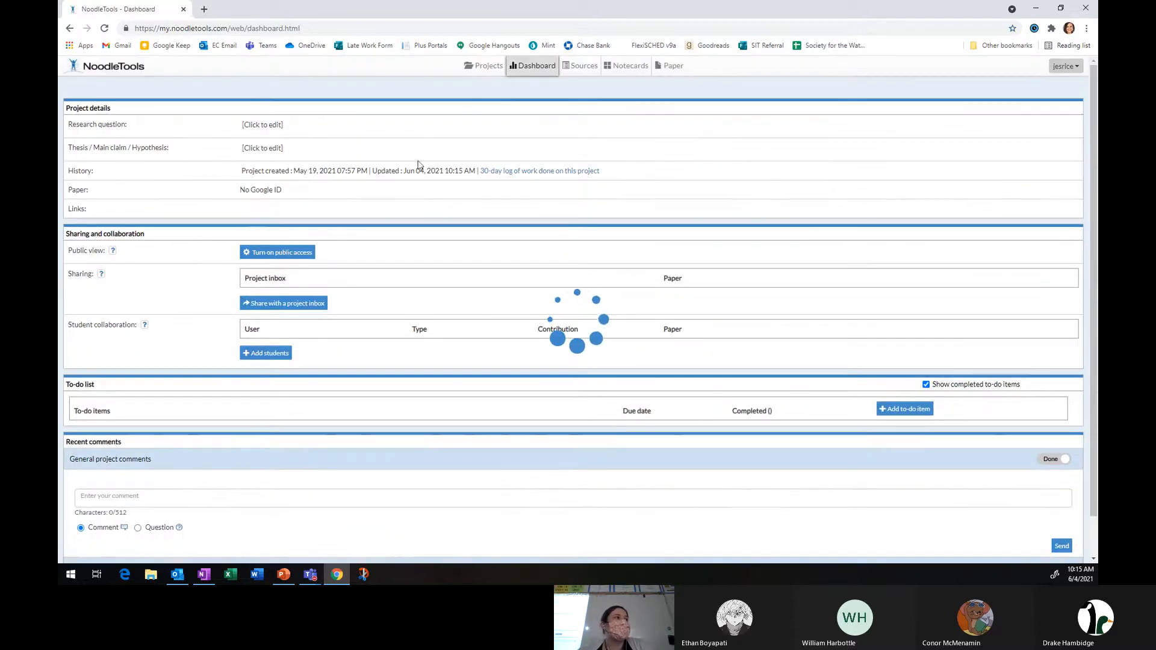
{"action": "left_click", "coordinate": [589, 72]}
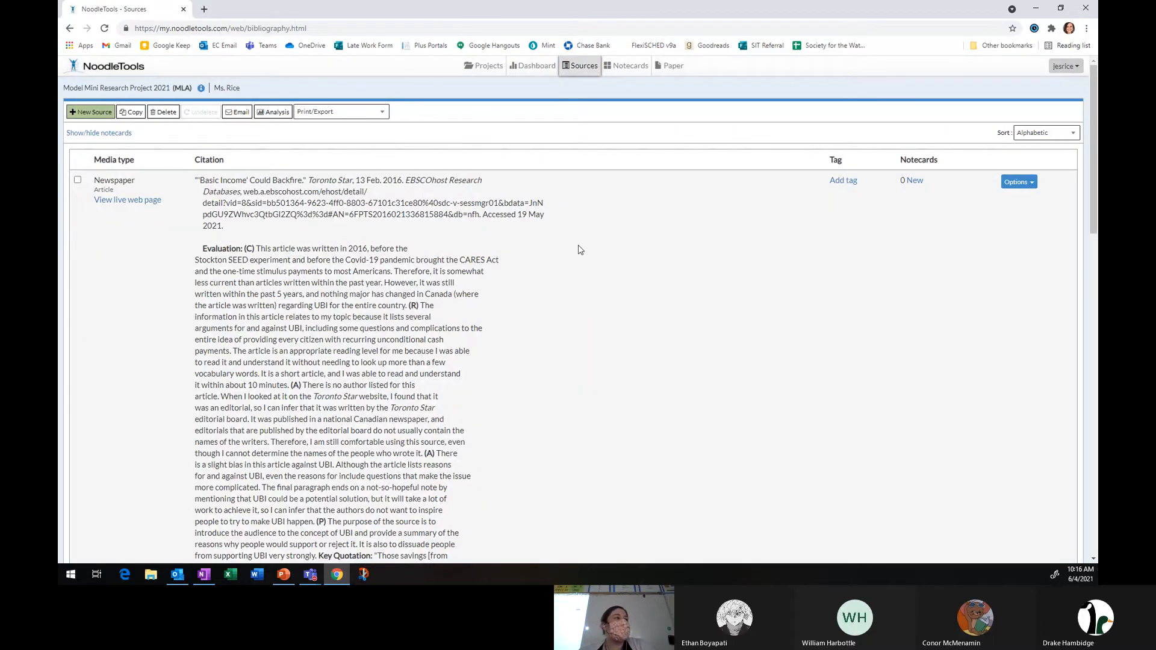
{"action": "scroll", "coordinate": [583, 252], "scroll_direction": "down", "scroll_amount": 5}
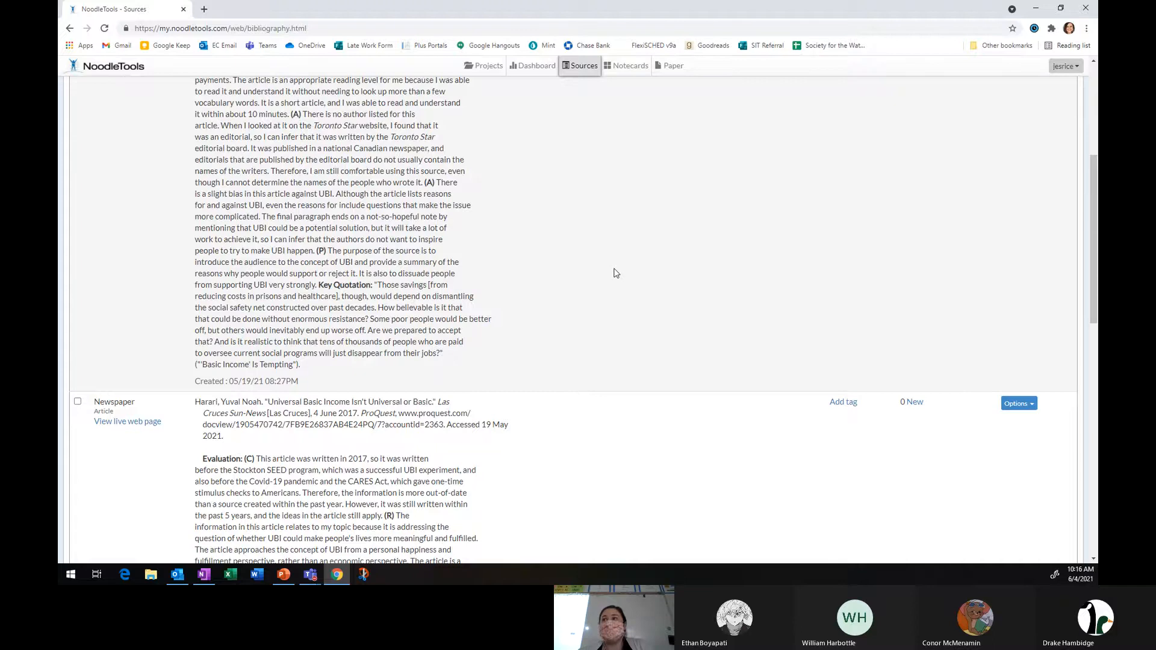
{"action": "scroll", "coordinate": [616, 273], "scroll_direction": "up", "scroll_amount": 5}
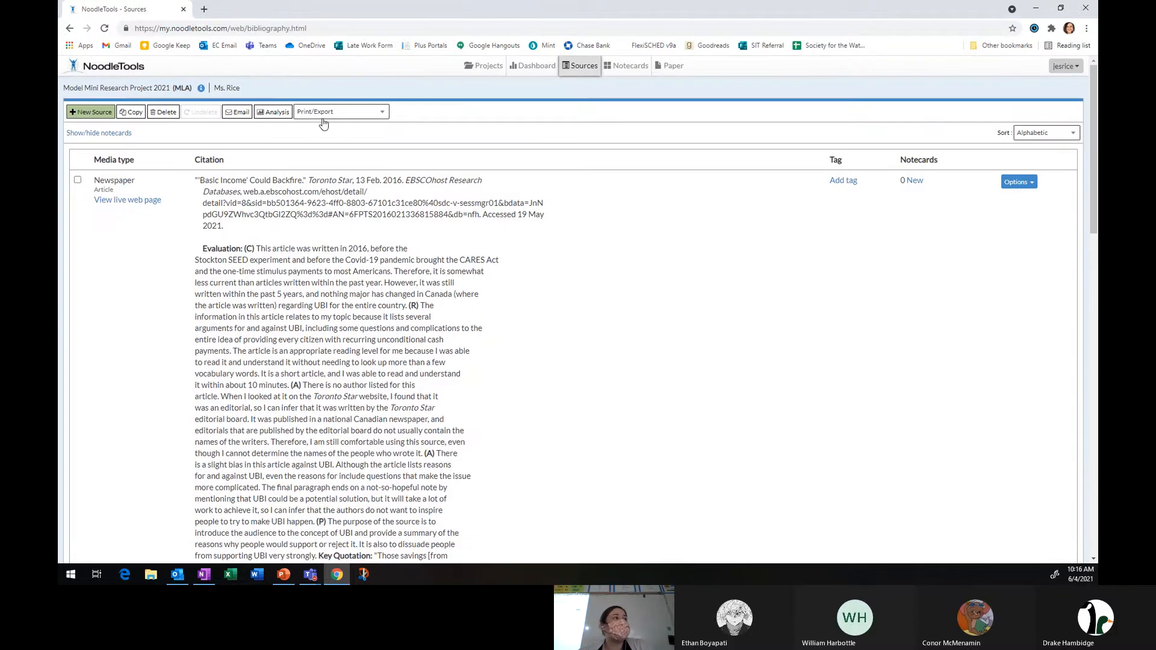
Set the export formatting options to print citations and annotations.
{"action": "left_click", "coordinate": [326, 116]}
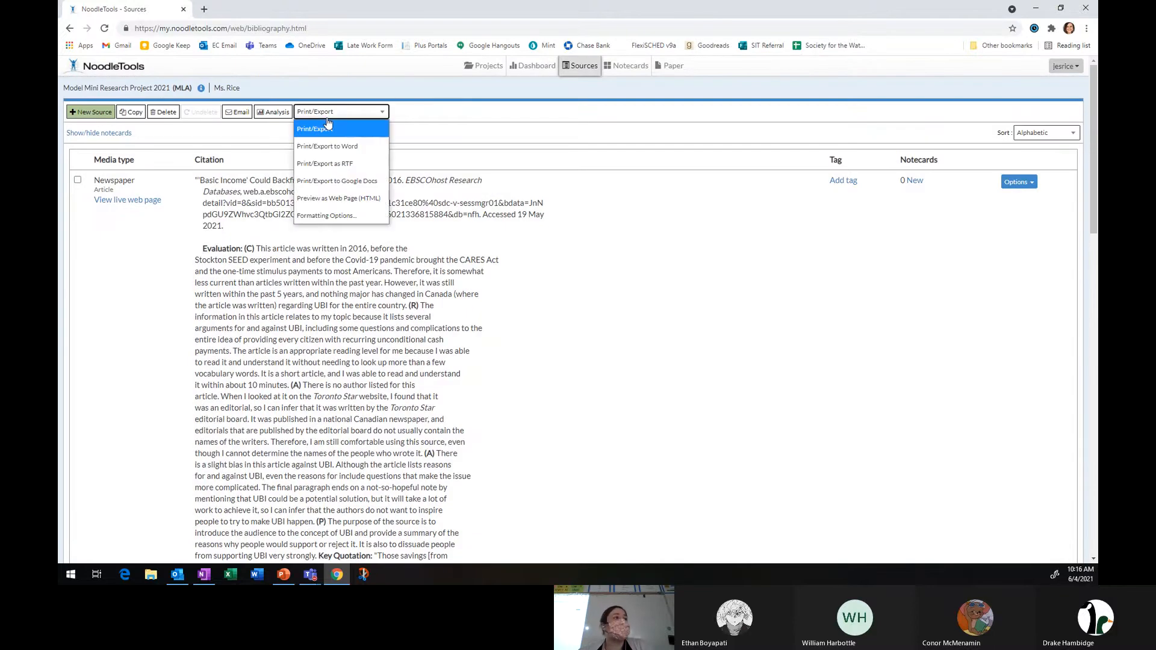
{"action": "left_click", "coordinate": [355, 215]}
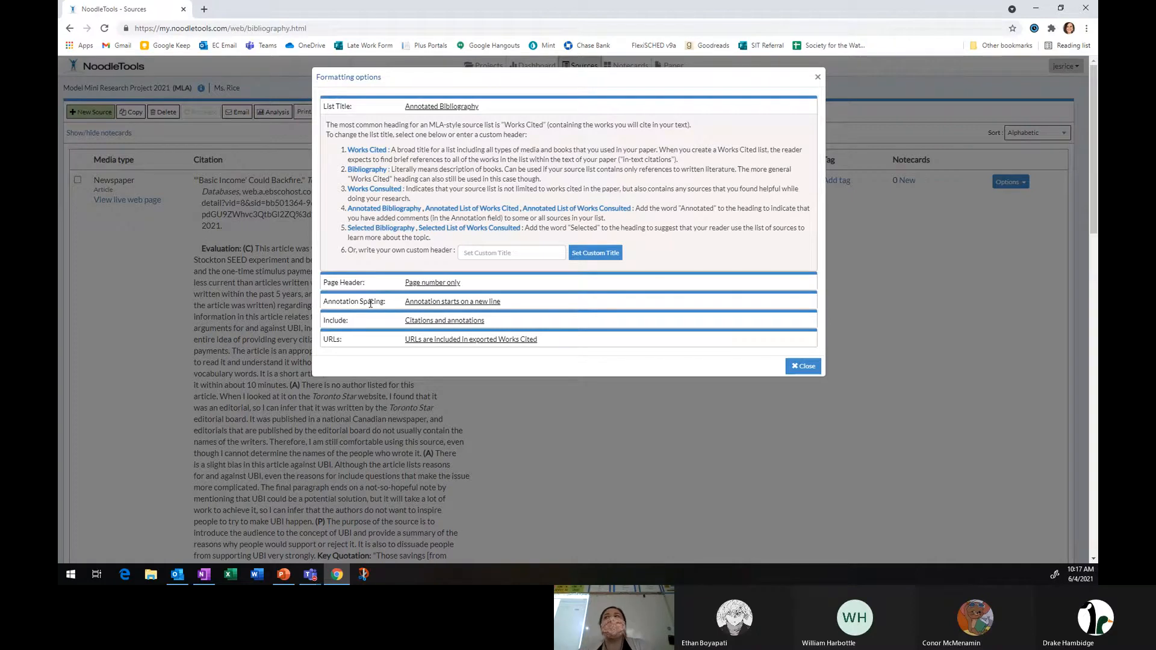
{"action": "left_click", "coordinate": [430, 325]}
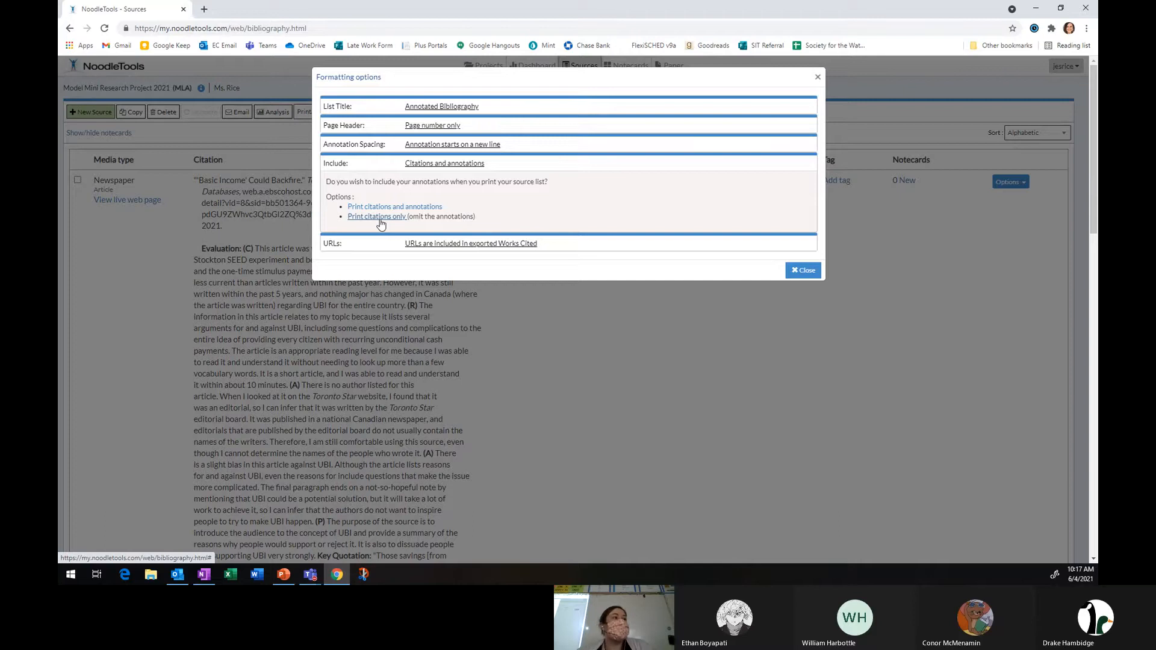
{"action": "left_click", "coordinate": [420, 208]}
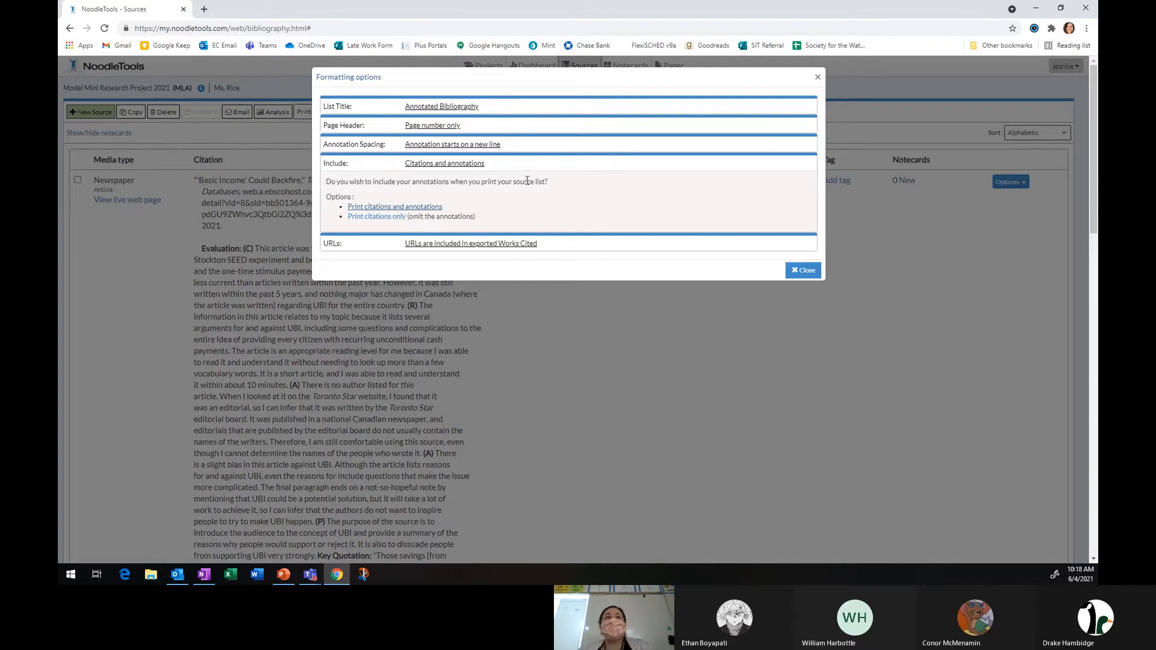
{"action": "left_click", "coordinate": [803, 270]}
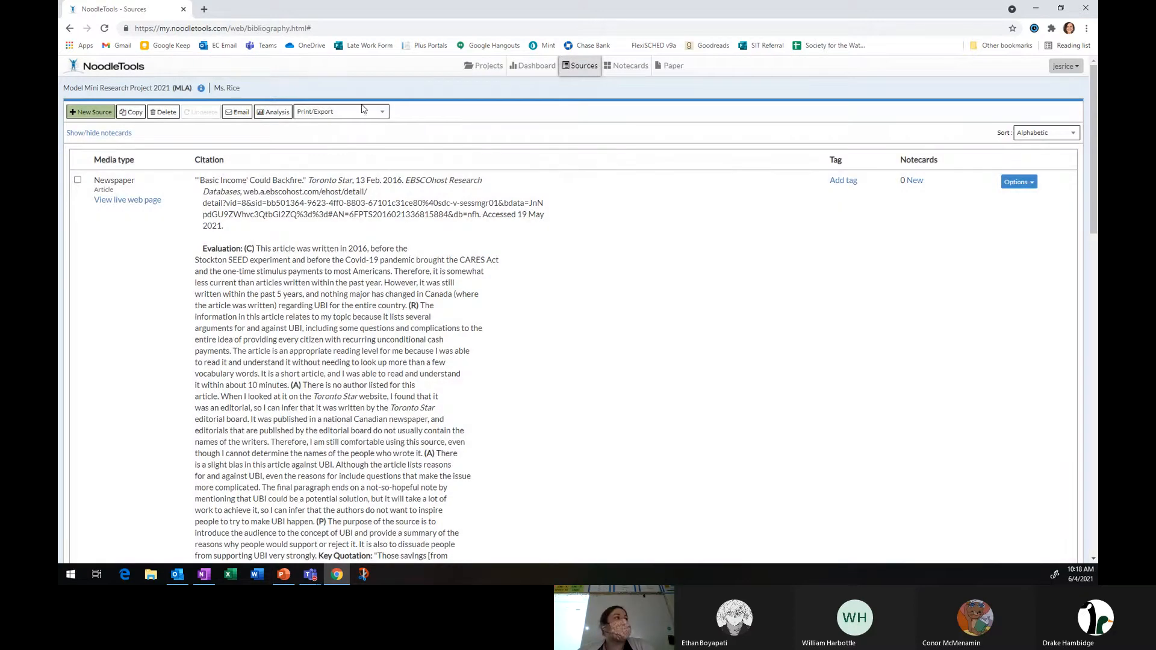
Export the source list to Word and open the downloaded document.
{"action": "left_click", "coordinate": [360, 114]}
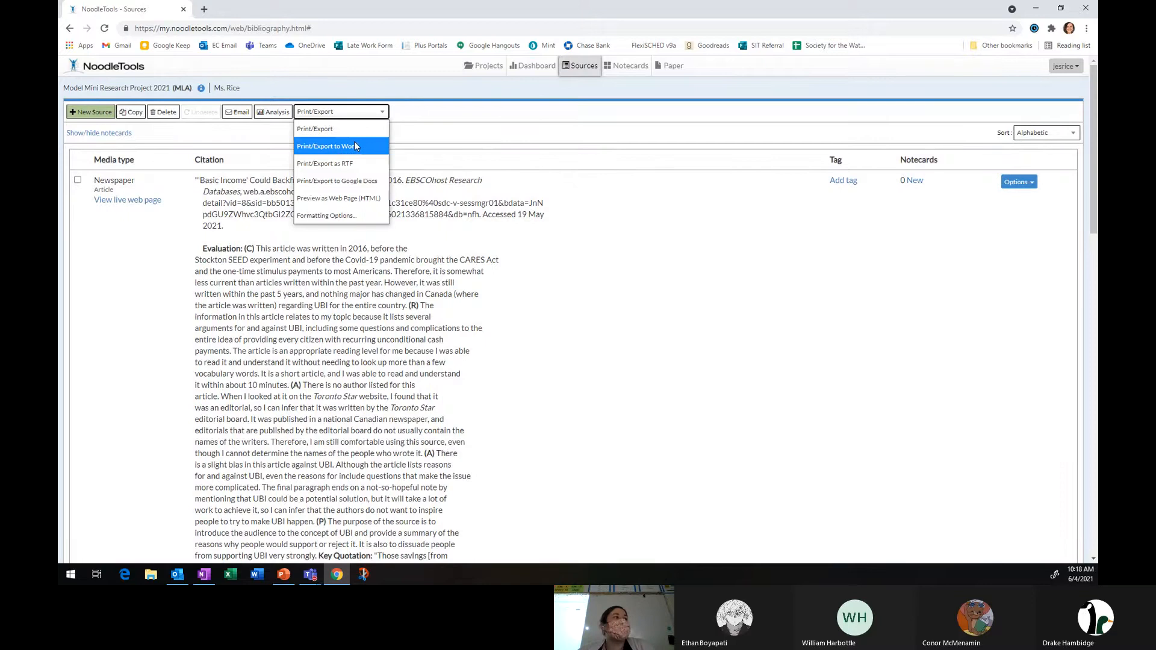
{"action": "left_click", "coordinate": [355, 145]}
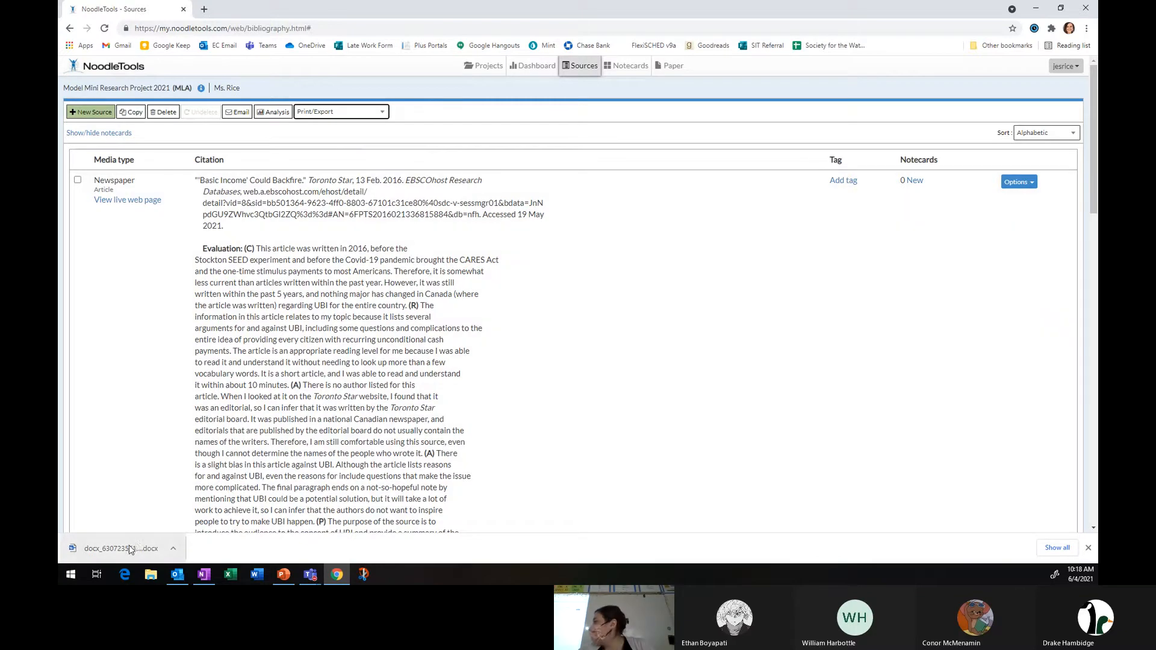
{"action": "left_click", "coordinate": [129, 547]}
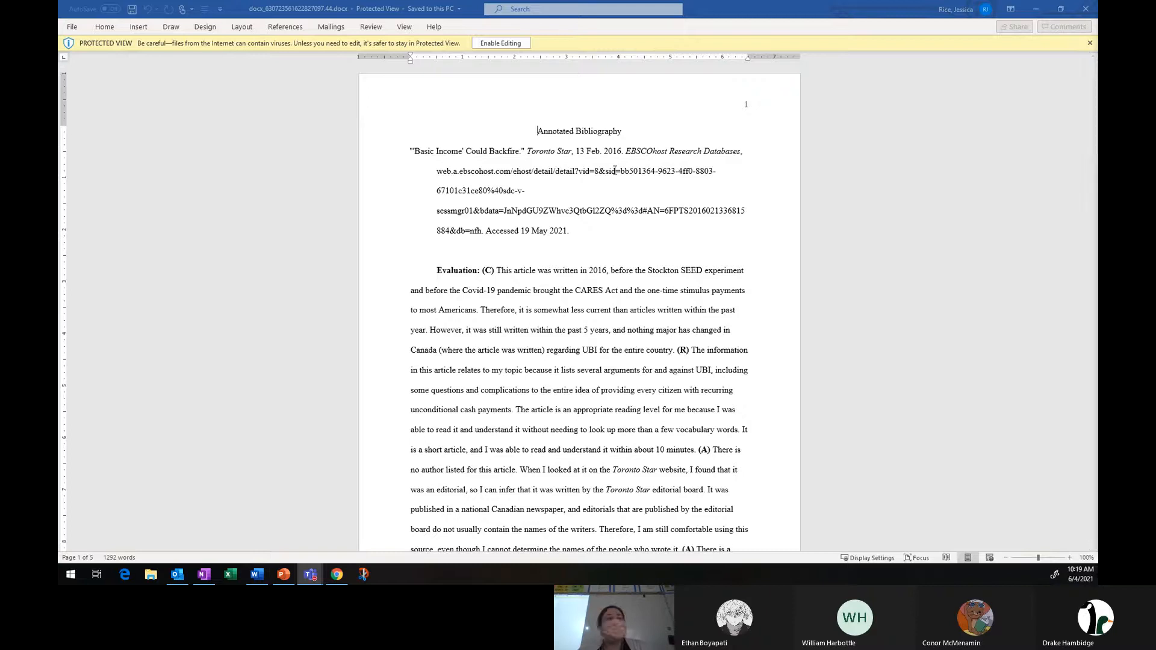
Try to edit the Annotated Bibliography heading while the document is still in Protected View.
{"action": "left_click", "coordinate": [528, 137]}
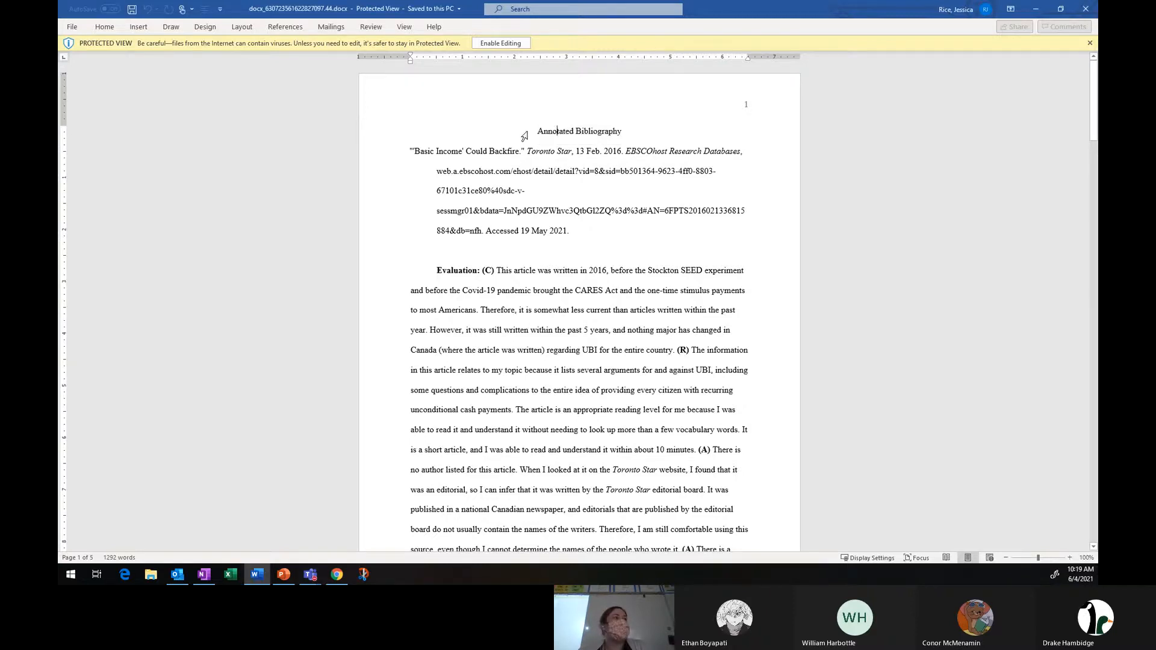
{"action": "triple_click", "coordinate": [524, 137]}
{"action": "left_click", "coordinate": [544, 130]}
{"action": "key", "text": "Return"}
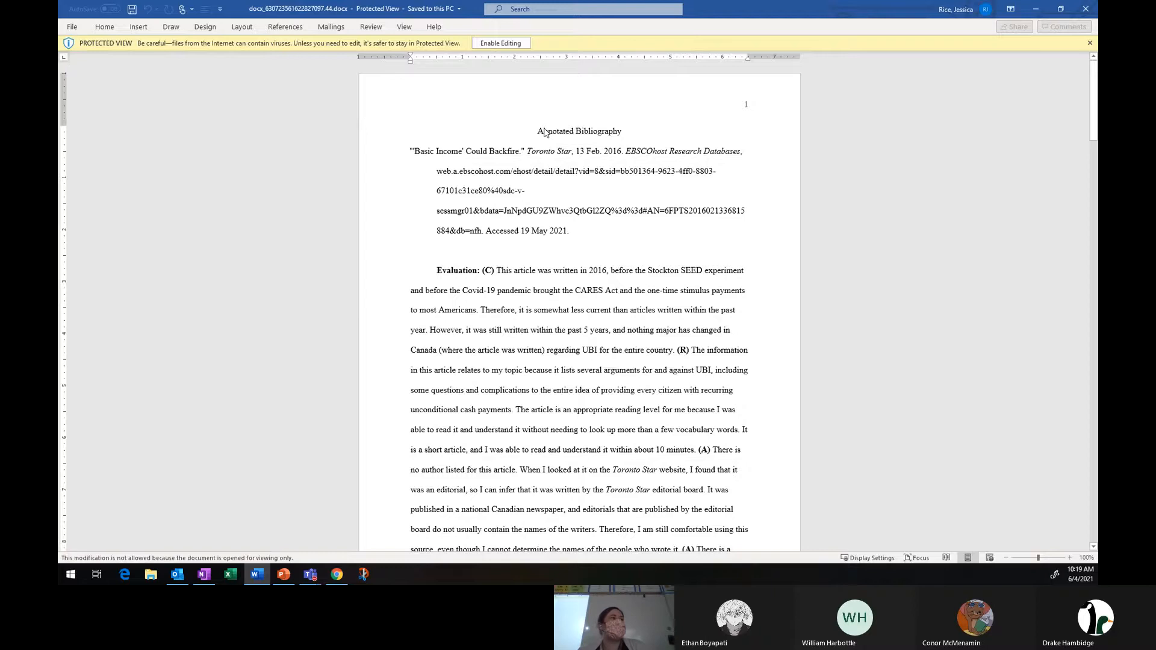
{"action": "left_click_drag", "start_coordinate": [544, 132], "coordinate": [613, 131]}
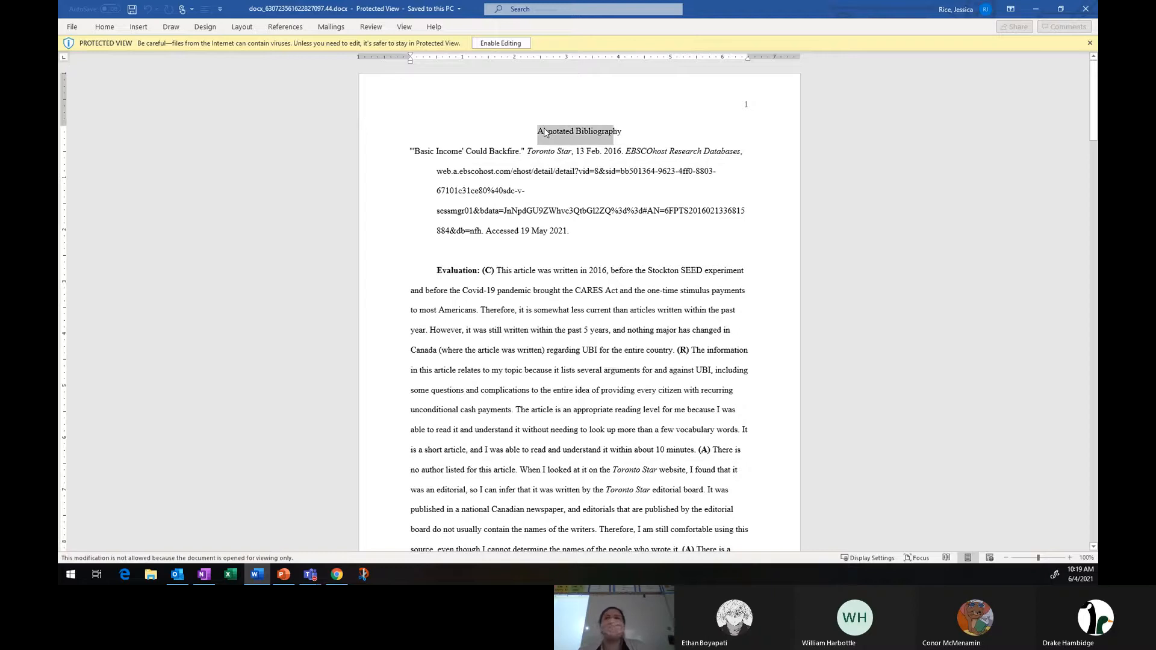
{"action": "triple_click", "coordinate": [545, 132]}
{"action": "triple_click", "coordinate": [545, 132]}
{"action": "double_click", "coordinate": [544, 132]}
{"action": "triple_click", "coordinate": [544, 132]}
{"action": "double_click", "coordinate": [545, 132]}
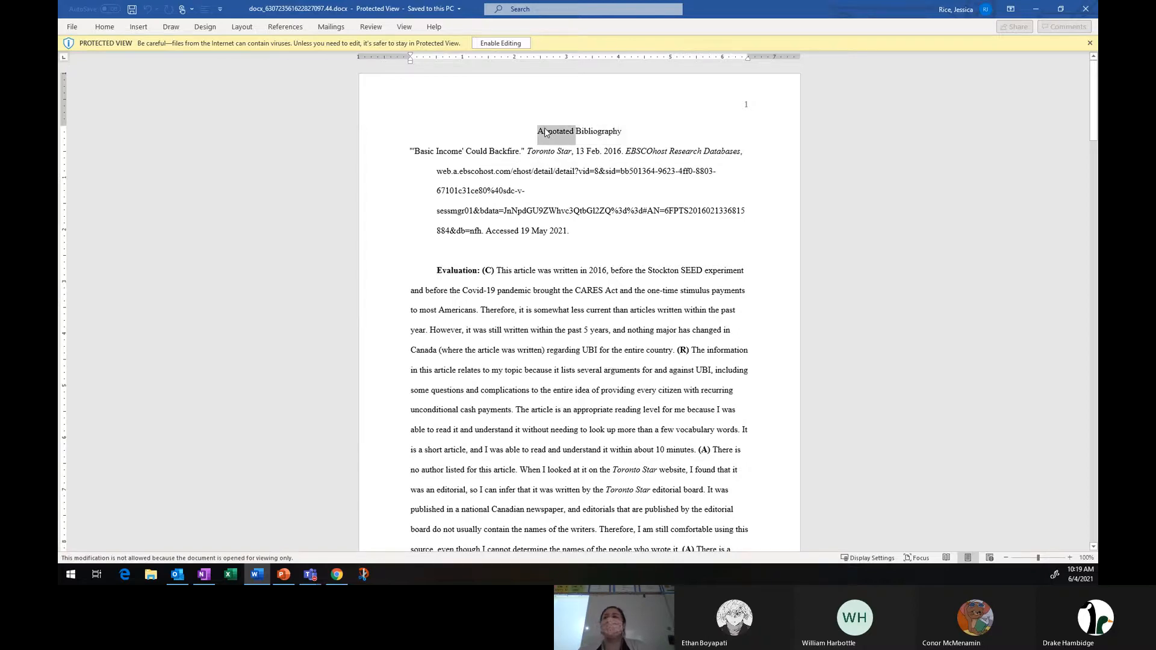
Enable editing without updating fields, and enter the student's full name on a new first line above the title.
{"action": "left_click", "coordinate": [495, 44]}
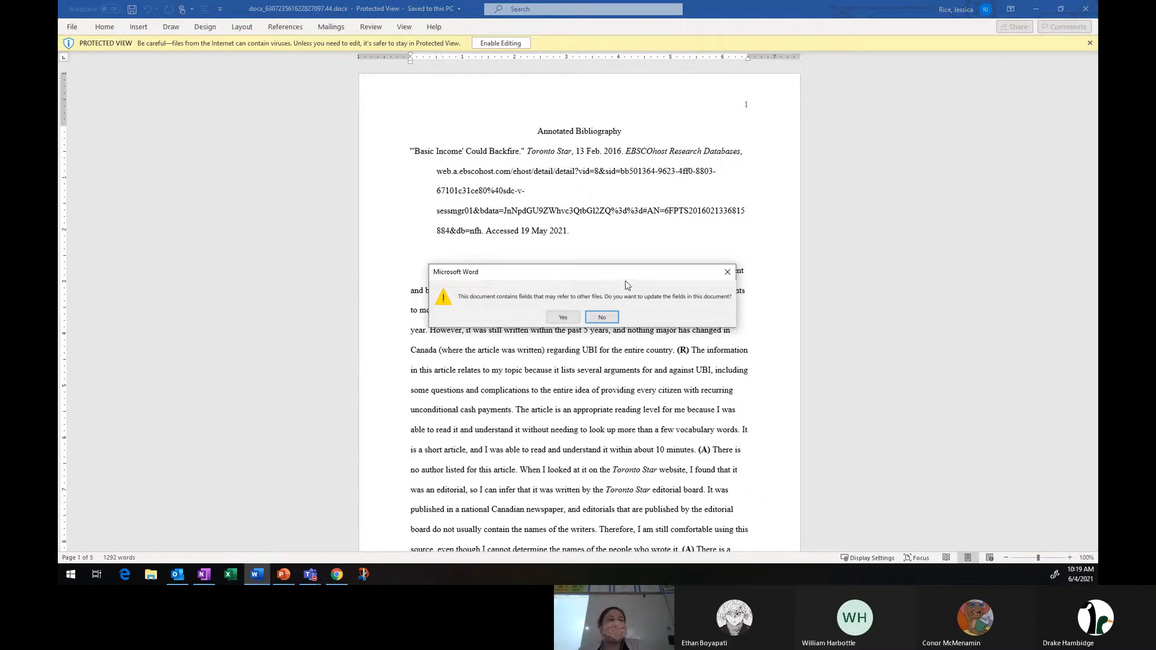
{"action": "left_click", "coordinate": [602, 318]}
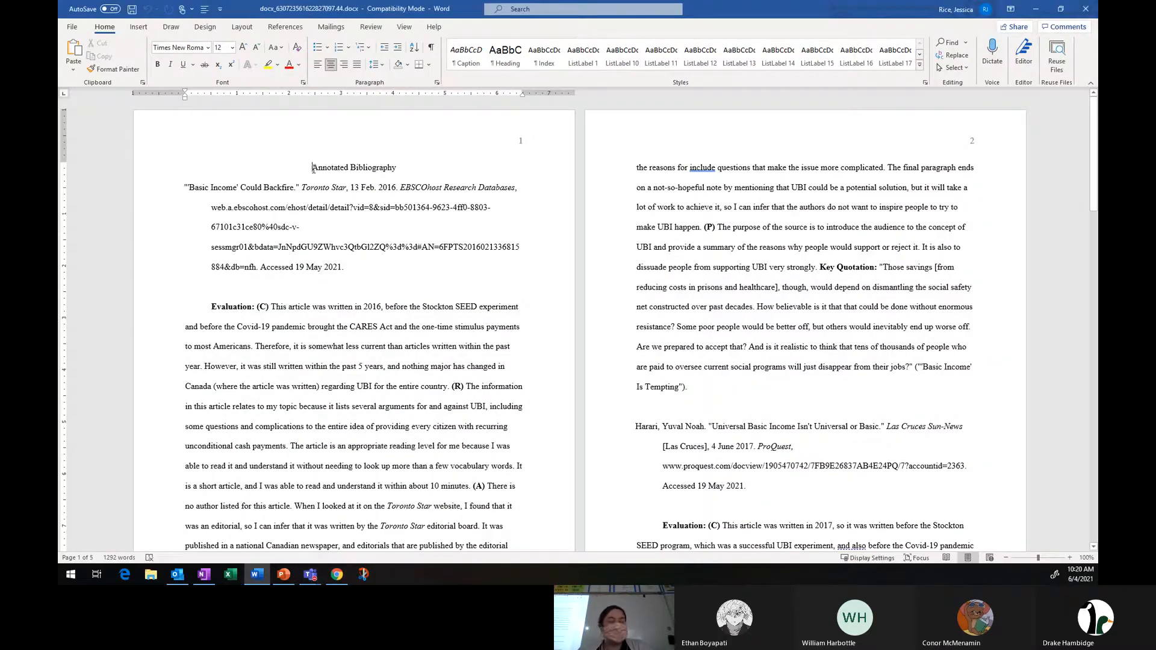
{"action": "scroll", "coordinate": [313, 175], "scroll_direction": "up", "scroll_amount": 1}
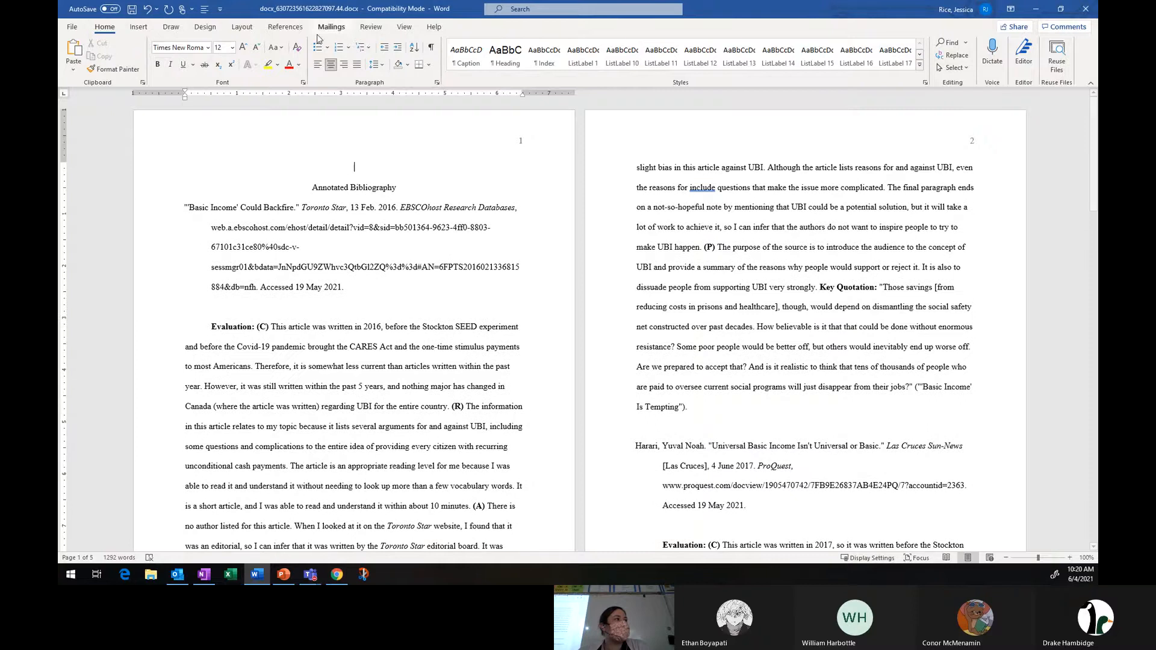
{"action": "left_click", "coordinate": [318, 65]}
{"action": "type", "text": "Jessica Rice"}
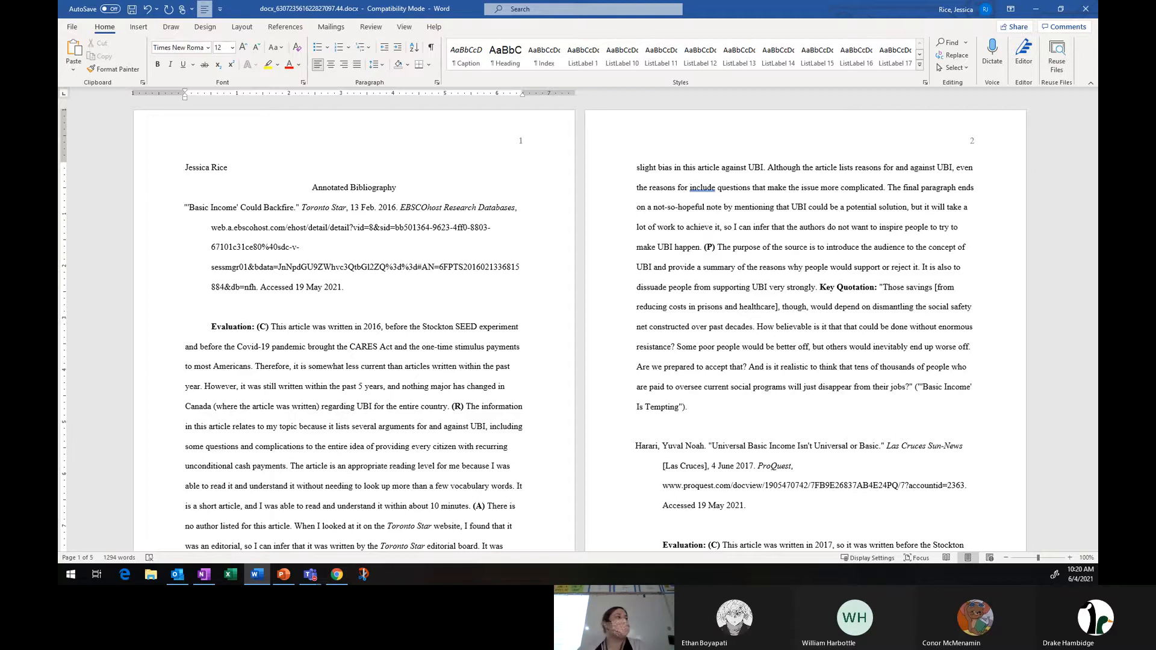
Add the teacher's name, "Eng 9 P6" and "7 June 2021" as the next heading lines.
{"action": "key", "text": "Return"}
{"action": "type", "text": "Rice"}
{"action": "key", "text": "Return"}
{"action": "type", "text": "Eng 9 P"}
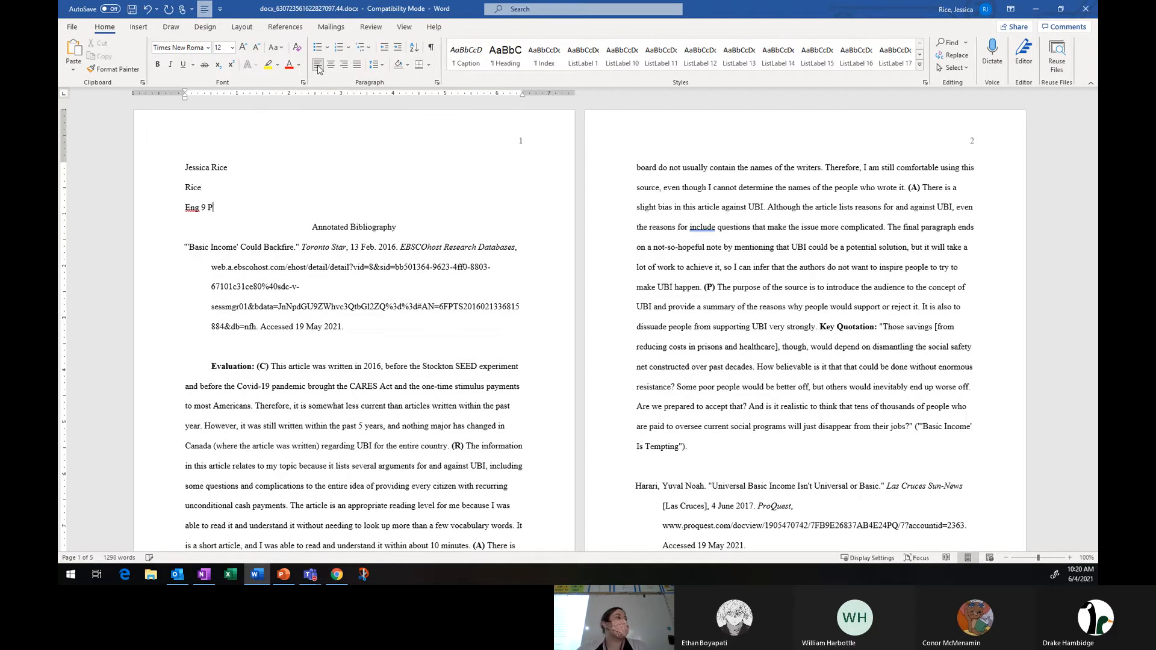
{"action": "type", "text": "6"}
{"action": "key", "text": "Return"}
{"action": "type", "text": "7 "}
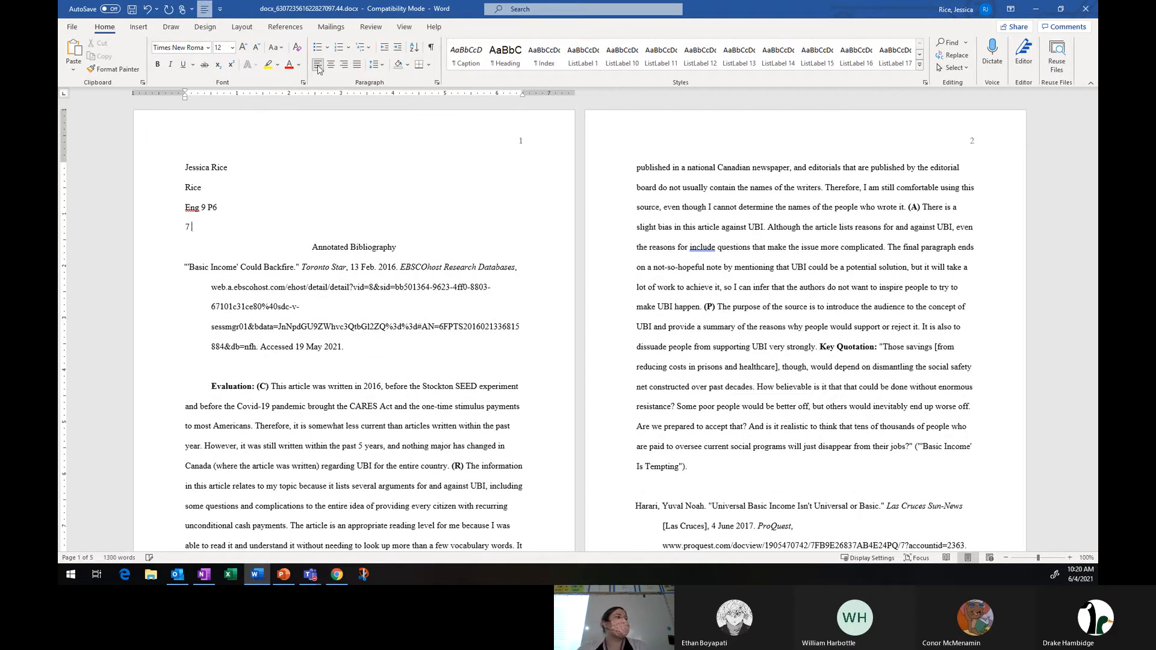
{"action": "type", "text": "June 2021"}
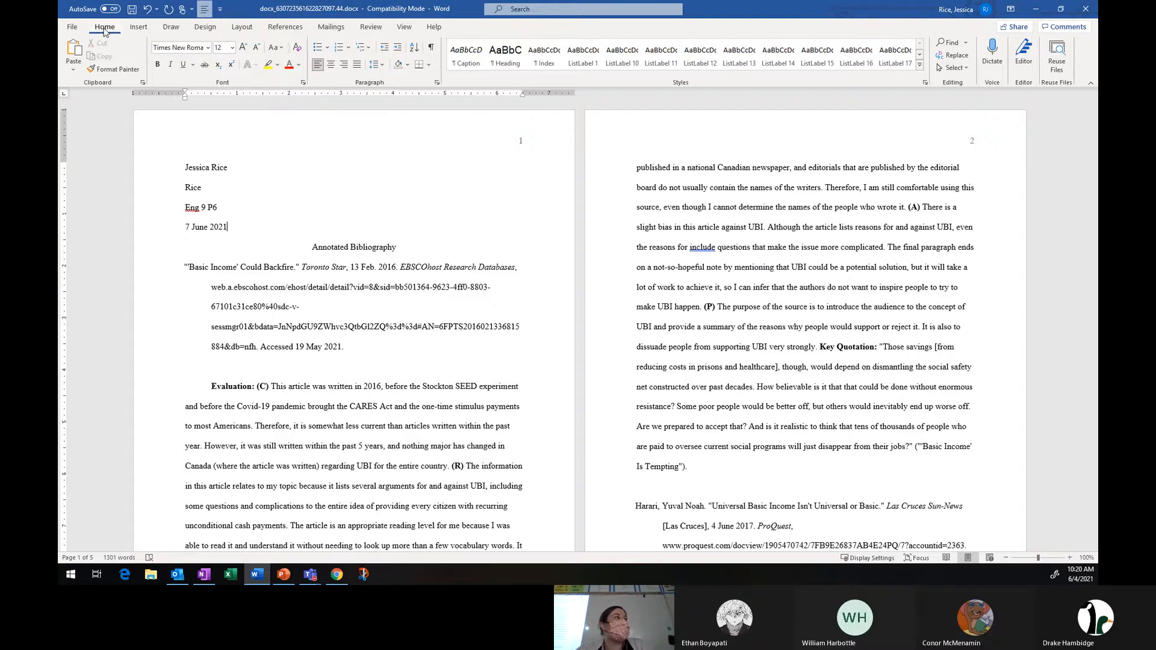
Save the document to the Desktop as Eng9AnnotatedBib.docx.
{"action": "left_click", "coordinate": [76, 29]}
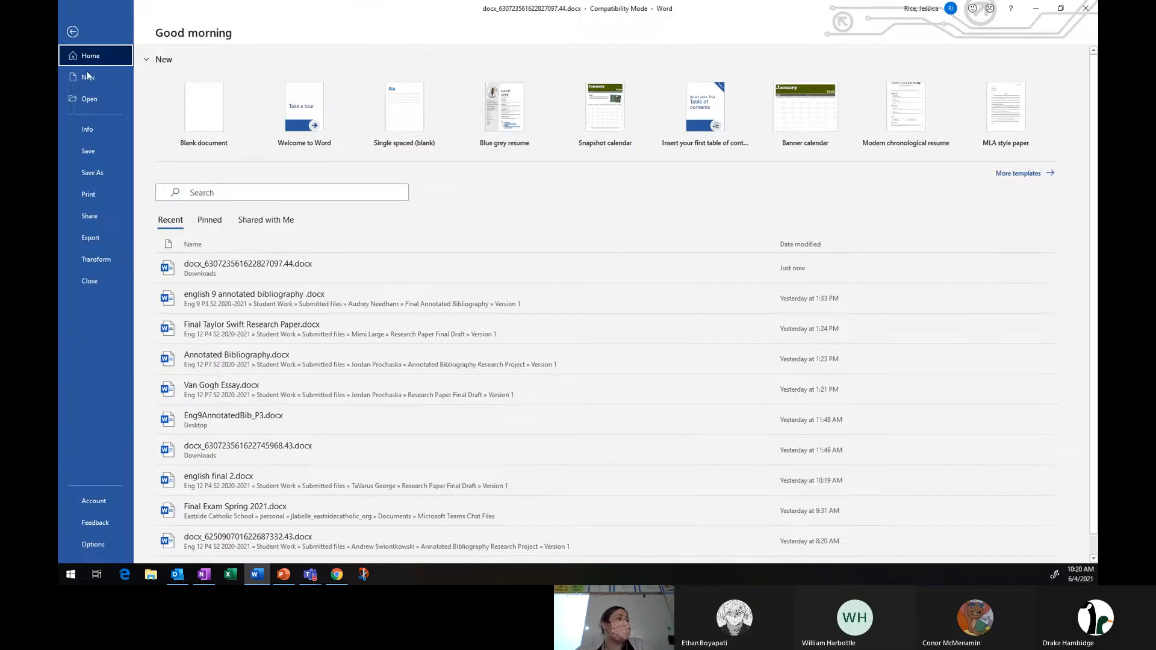
{"action": "left_click", "coordinate": [98, 171]}
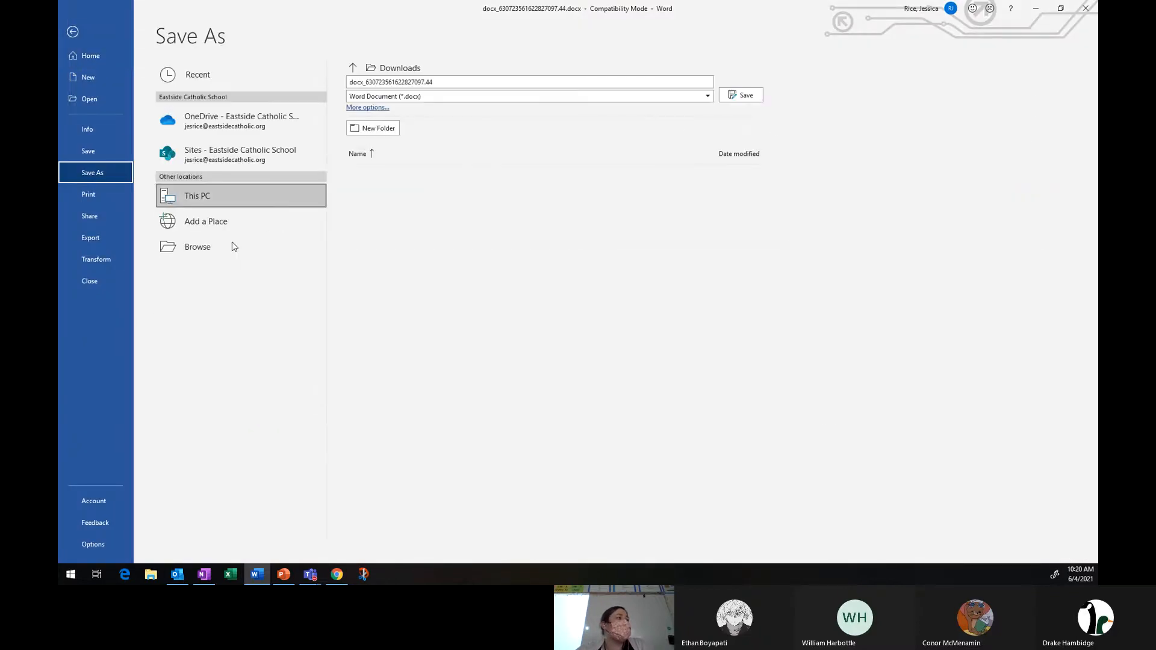
{"action": "left_click", "coordinate": [201, 251]}
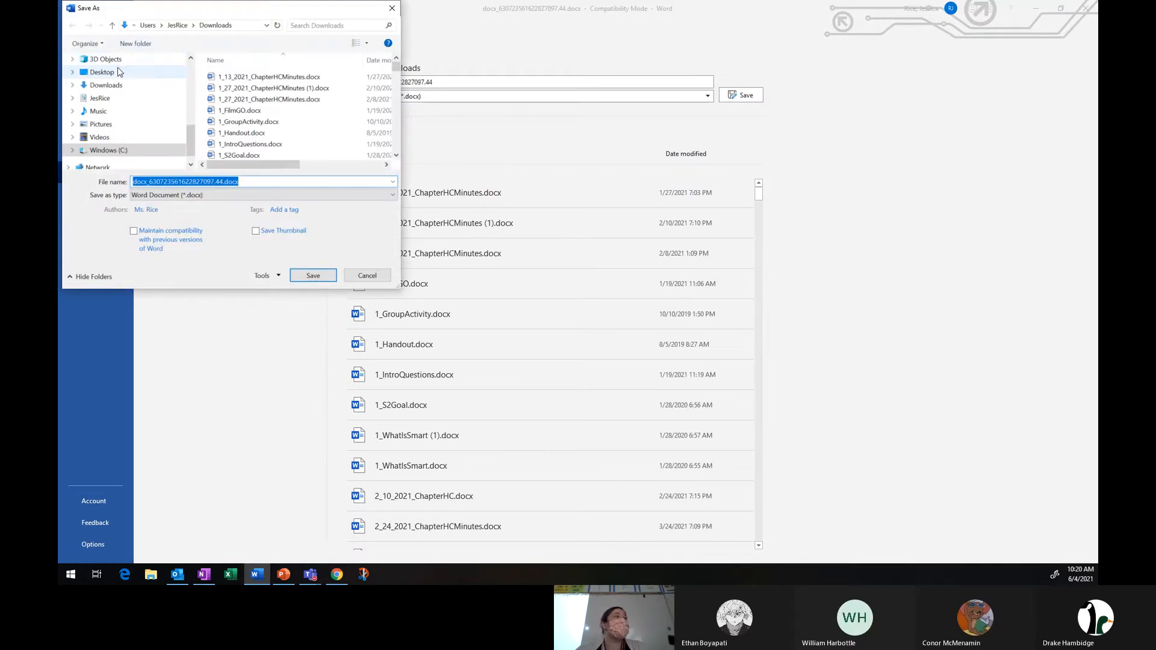
{"action": "left_click", "coordinate": [102, 72]}
{"action": "left_click", "coordinate": [180, 181]}
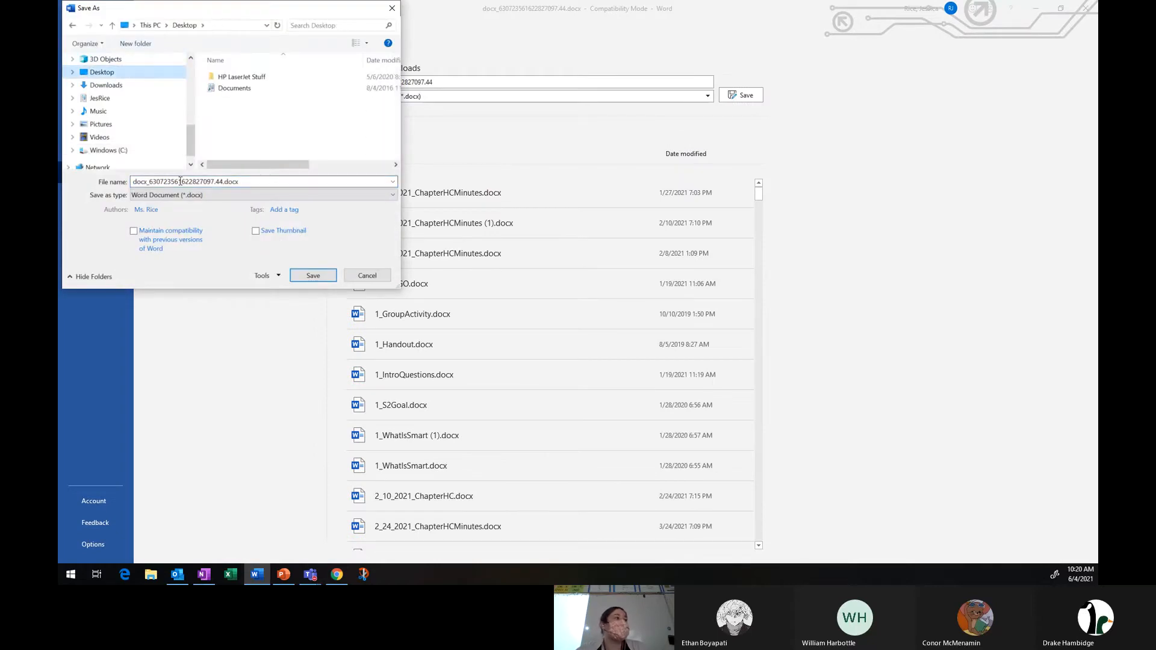
{"action": "double_click", "coordinate": [219, 183]}
{"action": "left_click", "coordinate": [223, 182]}
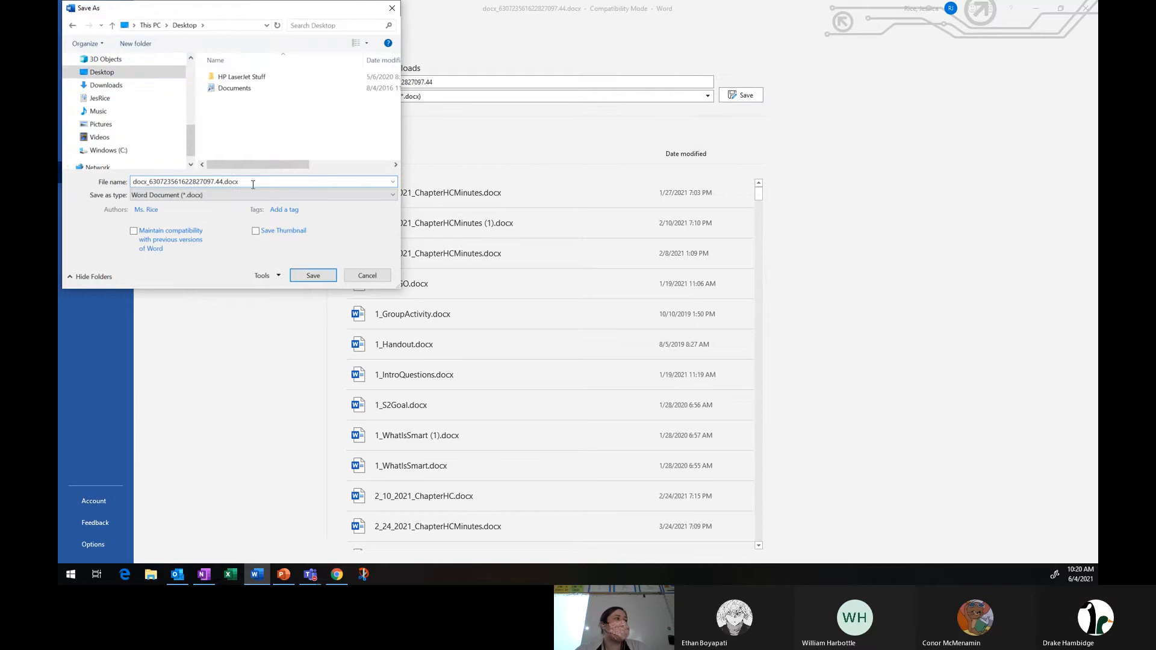
{"action": "key", "text": "BackSpace"}
{"action": "key", "text": "BackSpace"}
{"action": "key", "text": "BackSpace"}
{"action": "key", "text": "BackSpace"}
{"action": "key", "text": "BackSpace"}
{"action": "key", "text": "BackSpace"}
{"action": "key", "text": "BackSpace"}
{"action": "key", "text": "BackSpace"}
{"action": "key", "text": "BackSpace"}
{"action": "key", "text": "BackSpace"}
{"action": "key", "text": "BackSpace"}
{"action": "key", "text": "BackSpace"}
{"action": "key", "text": "BackSpace"}
{"action": "key", "text": "BackSpace"}
{"action": "key", "text": "BackSpace"}
{"action": "key", "text": "BackSpace"}
{"action": "key", "text": "BackSpace"}
{"action": "key", "text": "BackSpace"}
{"action": "key", "text": "BackSpace"}
{"action": "key", "text": "BackSpace"}
{"action": "type", "text": "Eng9Annotate"}
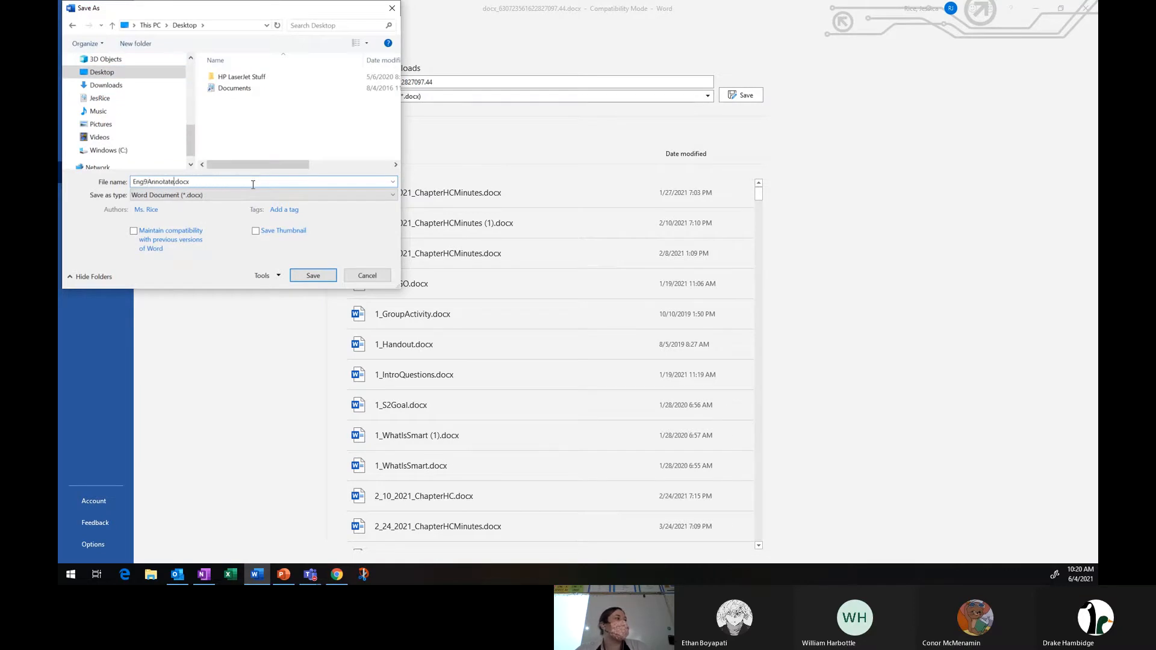
{"action": "type", "text": "dBib"}
{"action": "key", "text": "Return"}
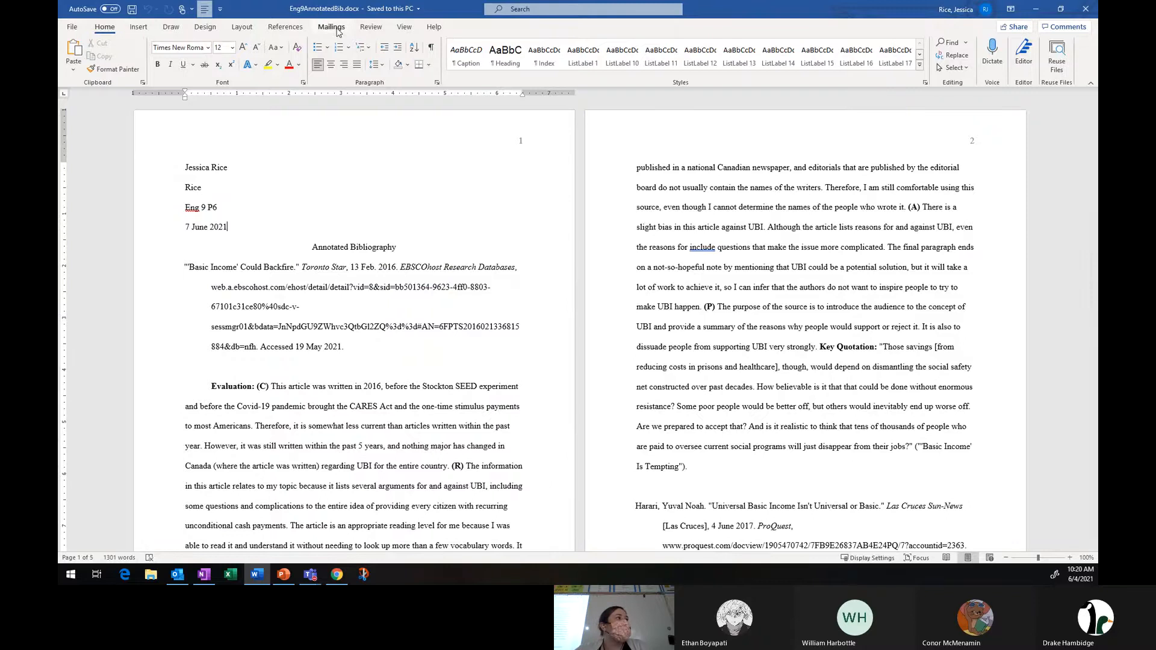
Run the Editor check and ignore the spelling suggestion for "Eng" once.
{"action": "left_click", "coordinate": [371, 27]}
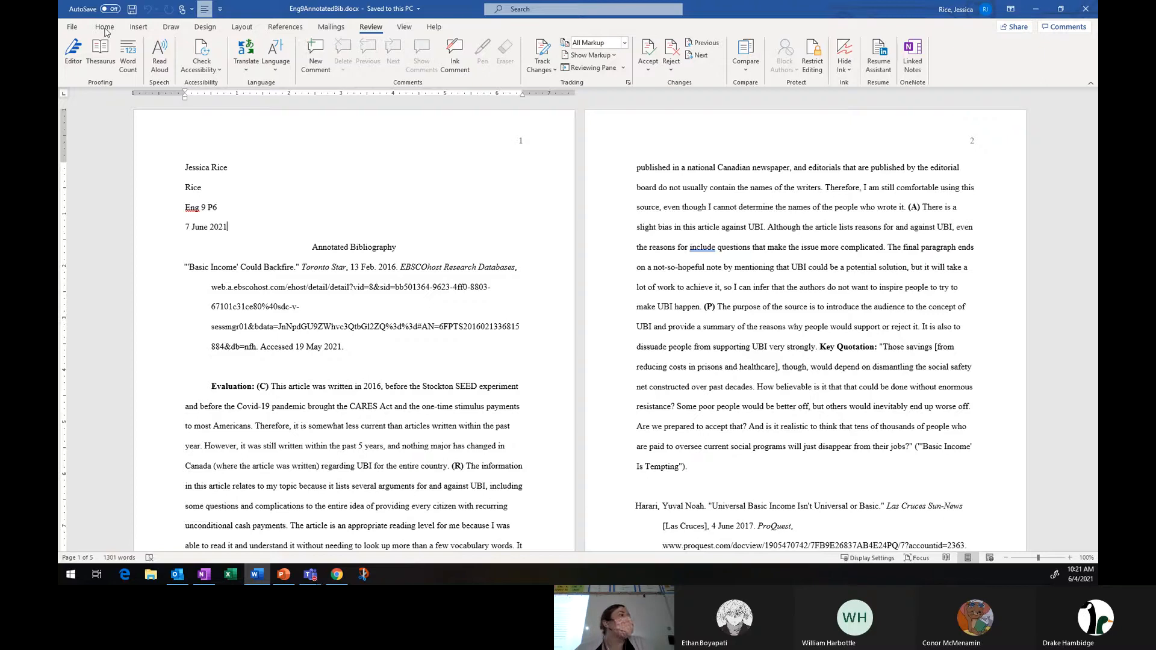
{"action": "left_click", "coordinate": [79, 54]}
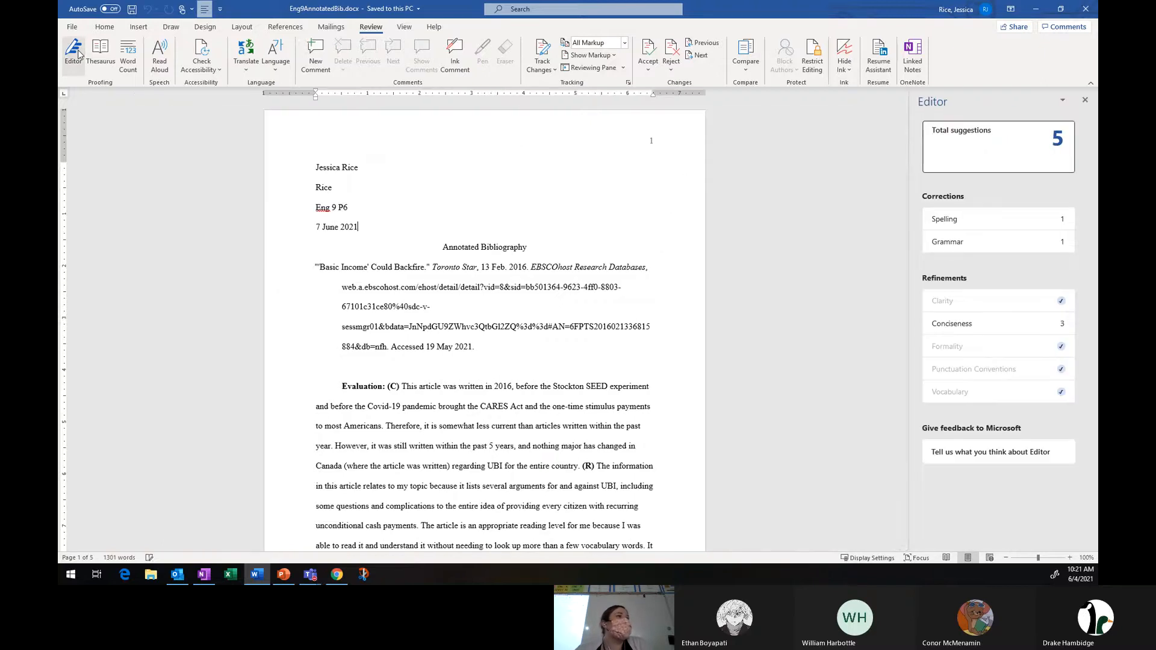
{"action": "left_click", "coordinate": [1032, 227]}
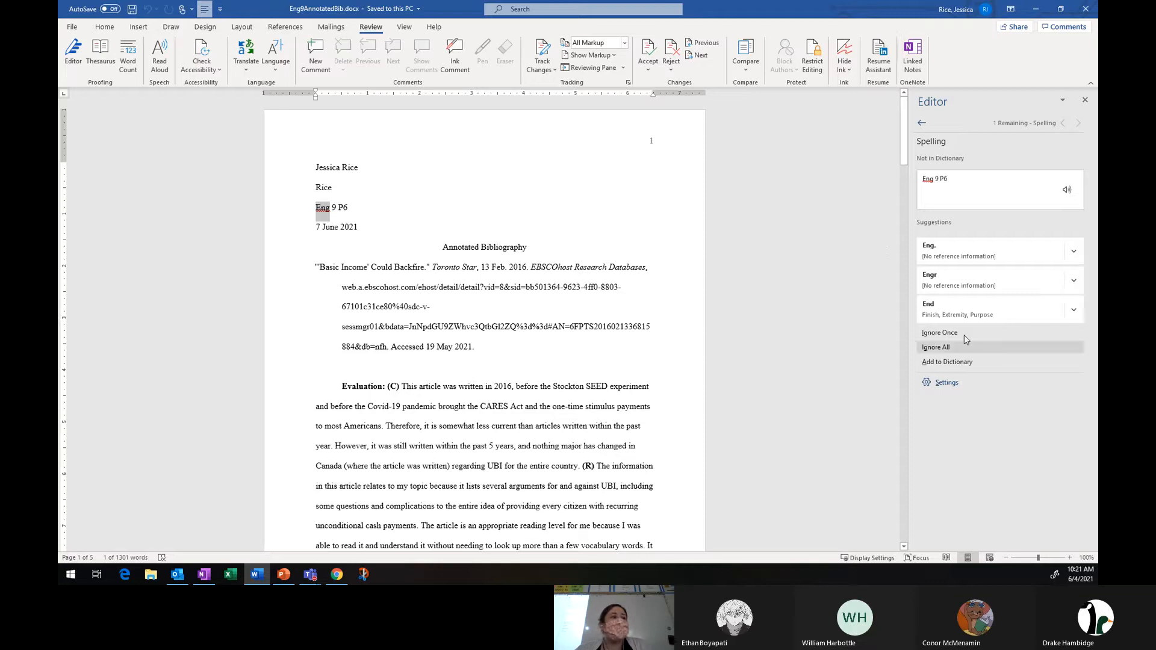
{"action": "left_click", "coordinate": [945, 332]}
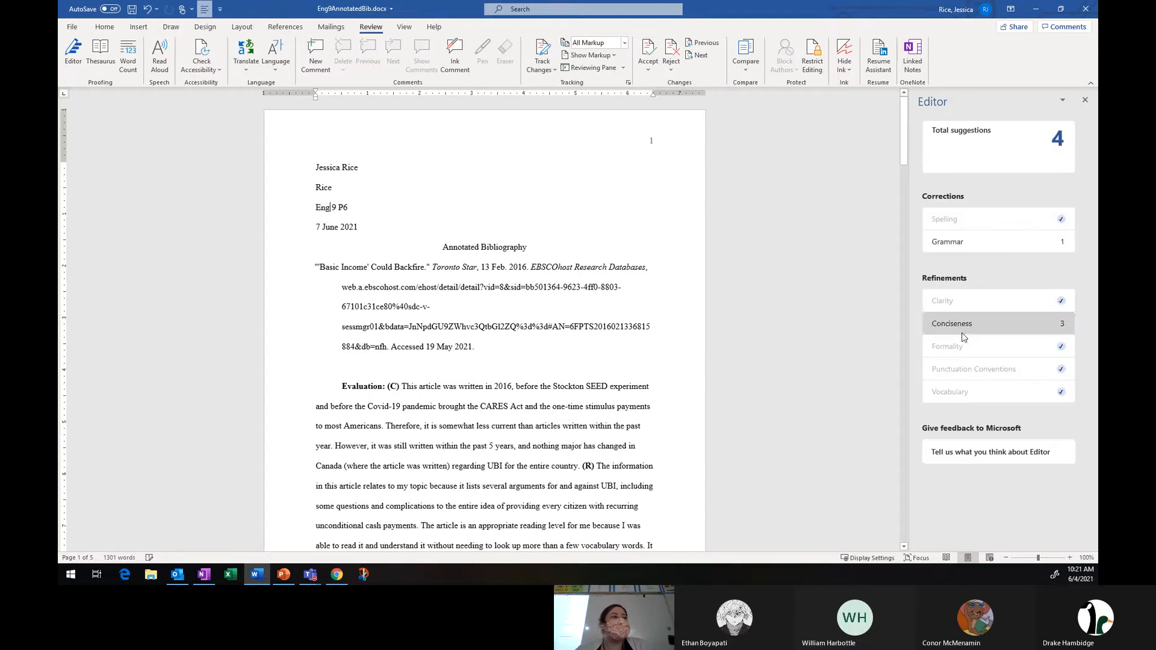
Open the Grammar suggestion, insert "UBI" before "include" in the first source's evaluation, and resume grammar checking.
{"action": "left_click", "coordinate": [974, 243]}
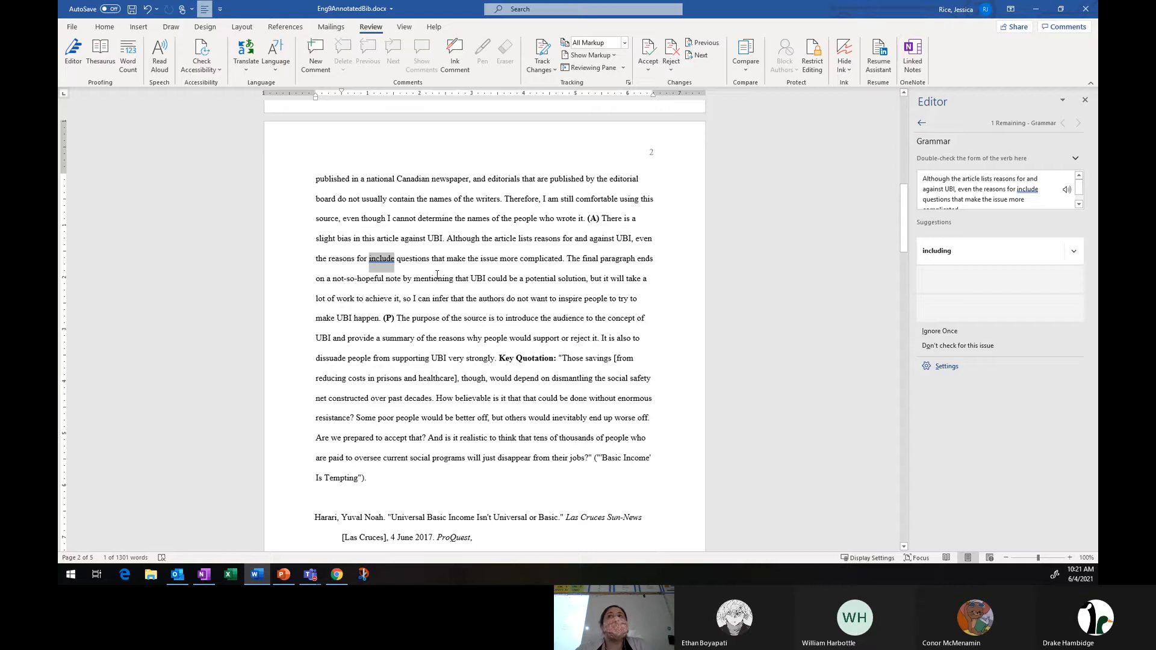
{"action": "left_click", "coordinate": [367, 259]}
{"action": "type", "text": "UBI"}
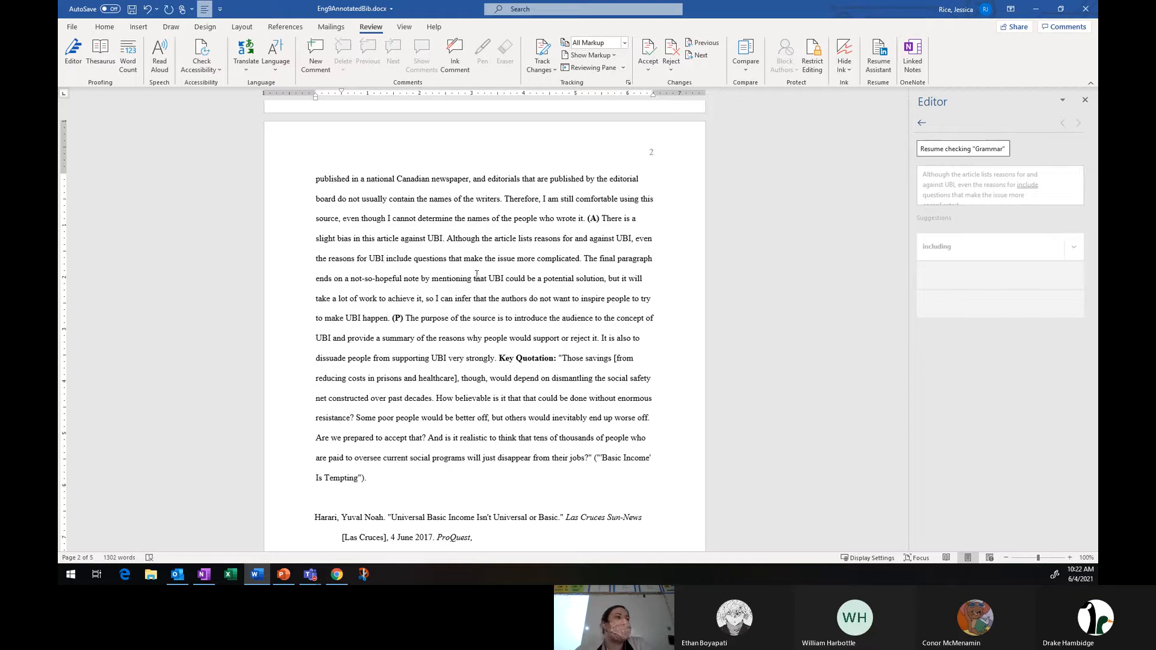
{"action": "left_click", "coordinate": [988, 151]}
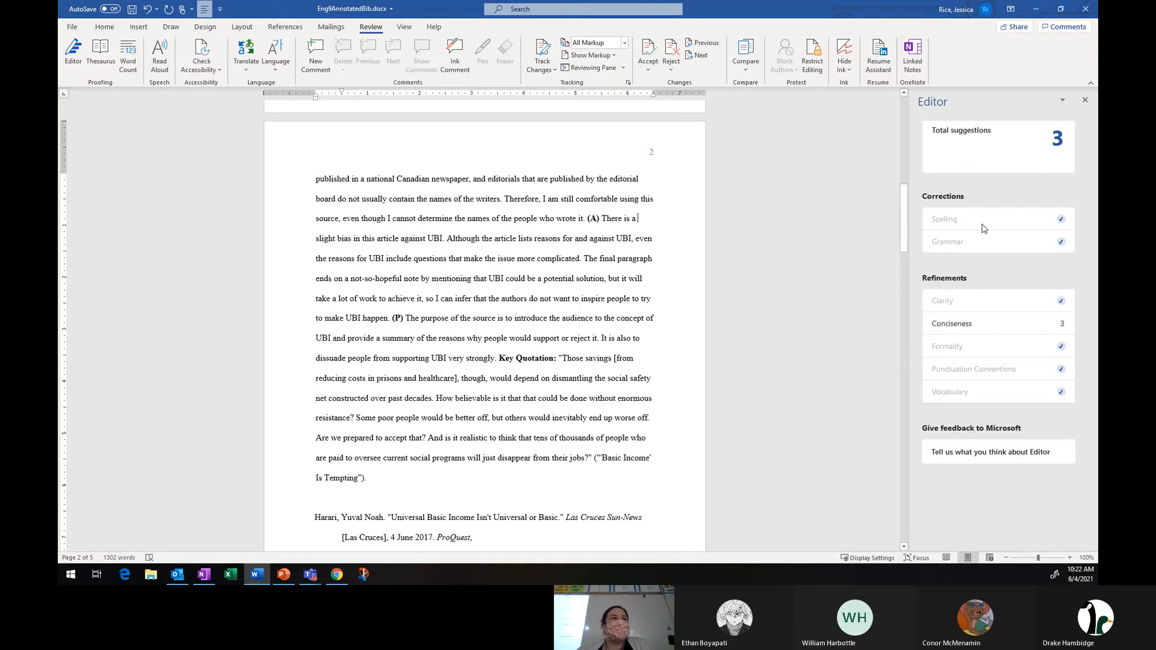
Close the Editor pane and save the document.
{"action": "left_click", "coordinate": [1085, 100]}
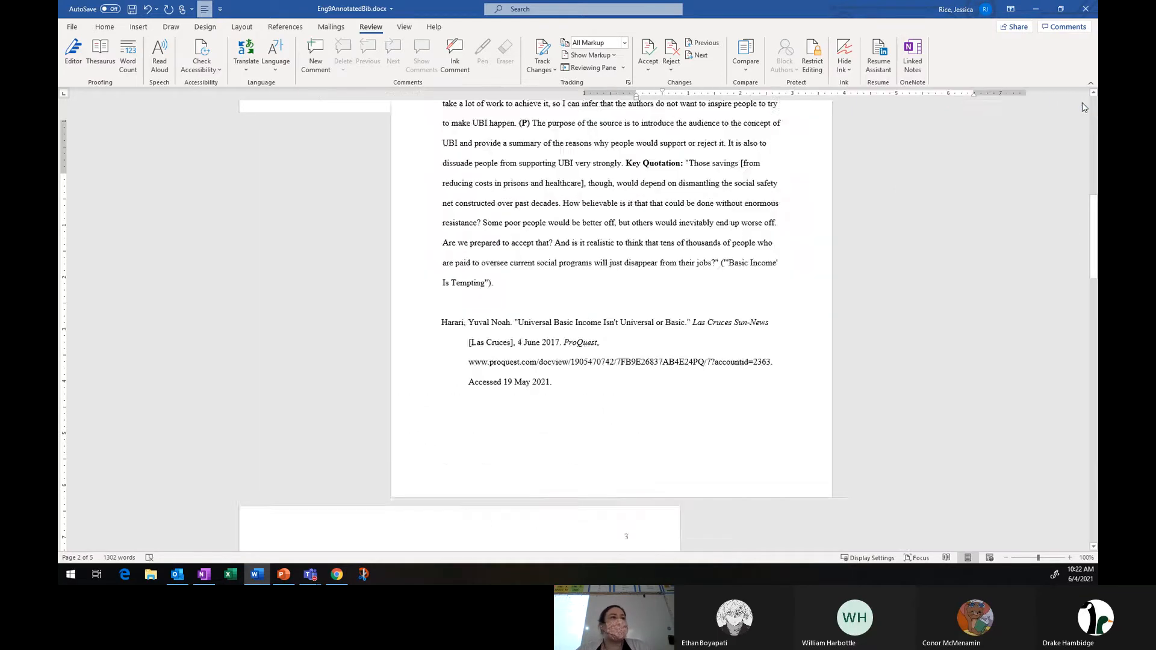
{"action": "key", "text": "ctrl+s"}
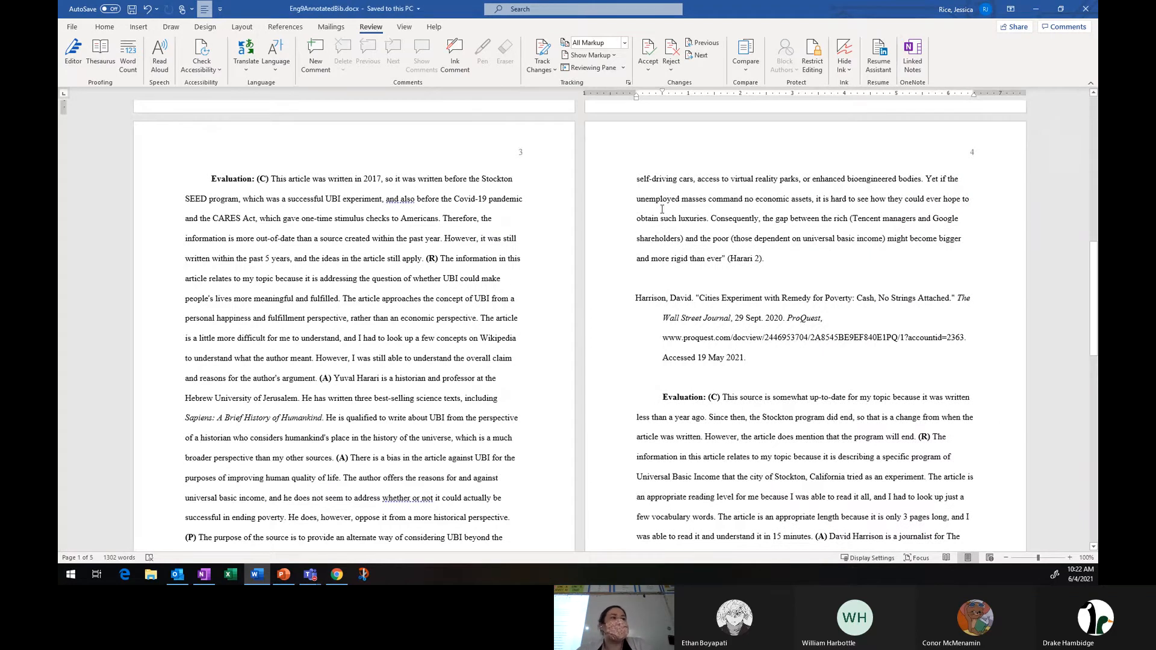
Scroll through the saved bibliography's pages to review them, then close Word.
{"action": "scroll", "coordinate": [734, 253], "scroll_direction": "up", "scroll_amount": 5}
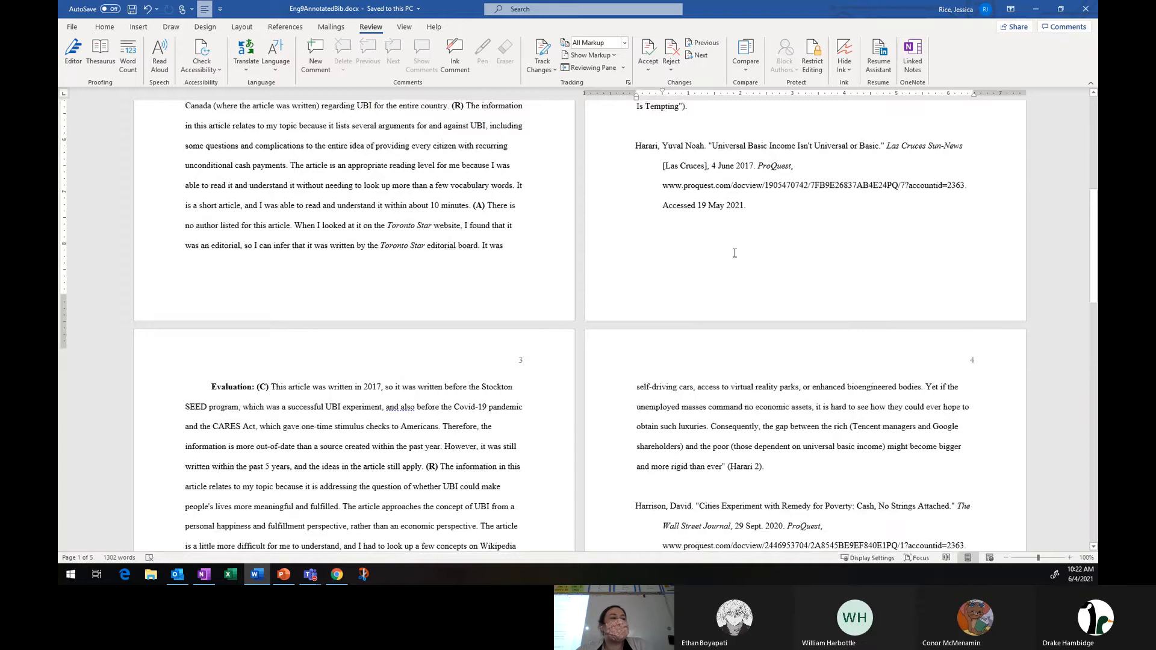
{"action": "scroll", "coordinate": [735, 253], "scroll_direction": "up", "scroll_amount": 5}
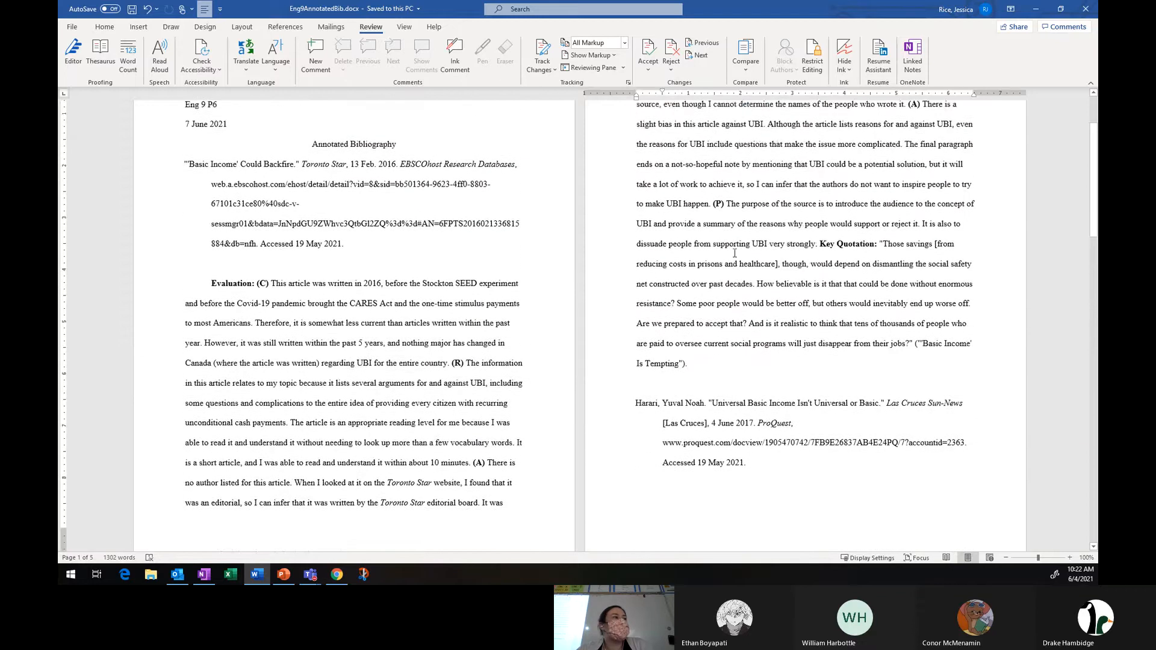
{"action": "scroll", "coordinate": [734, 253], "scroll_direction": "up", "scroll_amount": 2}
{"action": "scroll", "coordinate": [735, 253], "scroll_direction": "down", "scroll_amount": 3}
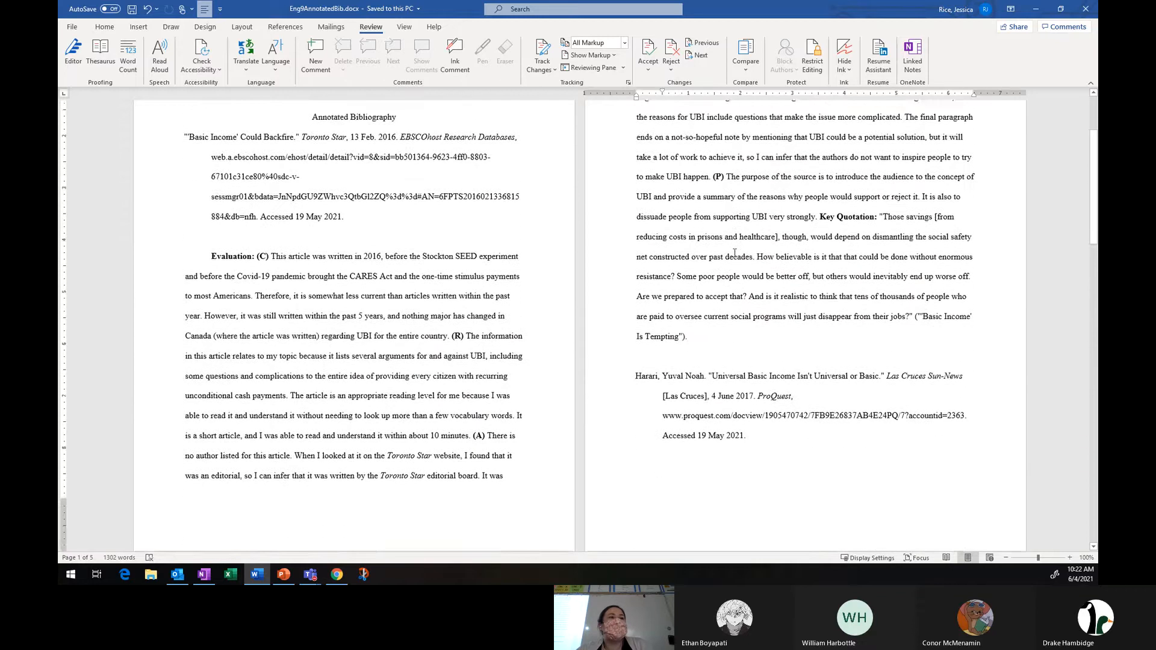
{"action": "scroll", "coordinate": [735, 253], "scroll_direction": "down", "scroll_amount": 10}
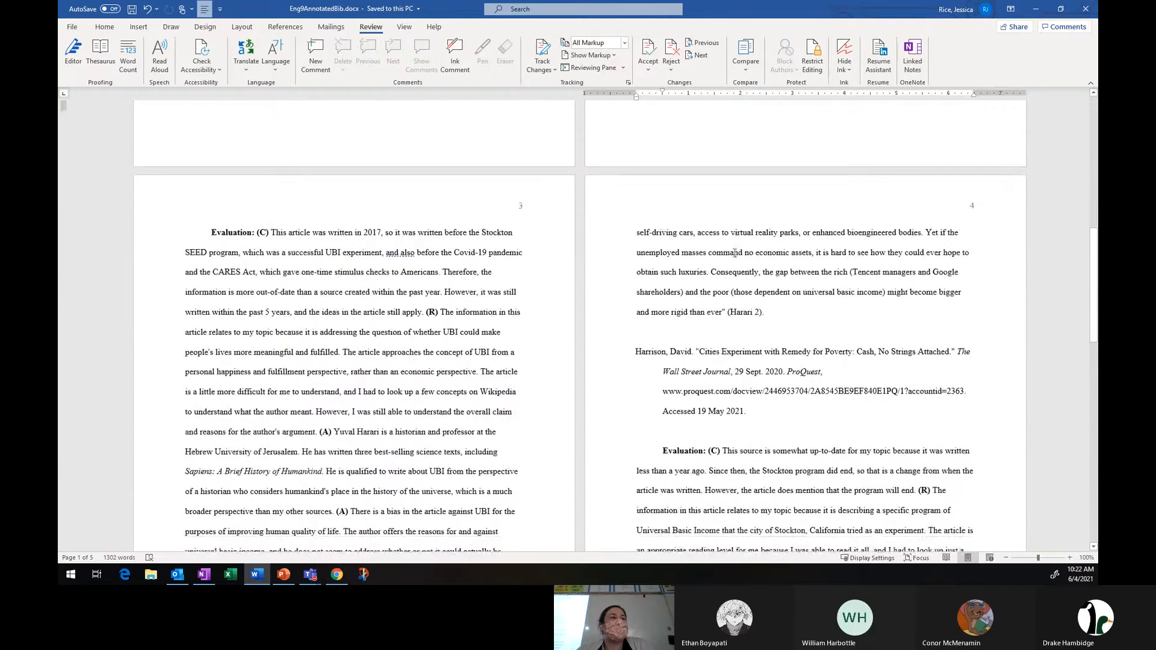
{"action": "scroll", "coordinate": [734, 253], "scroll_direction": "down", "scroll_amount": 10}
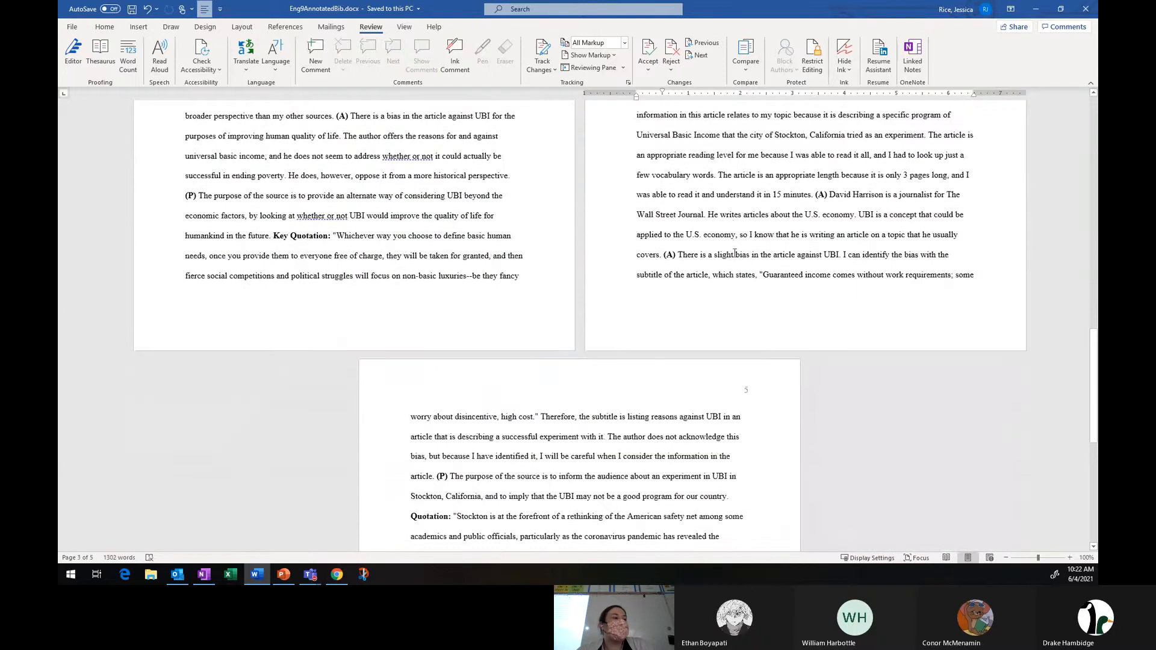
{"action": "left_click", "coordinate": [1085, 9]}
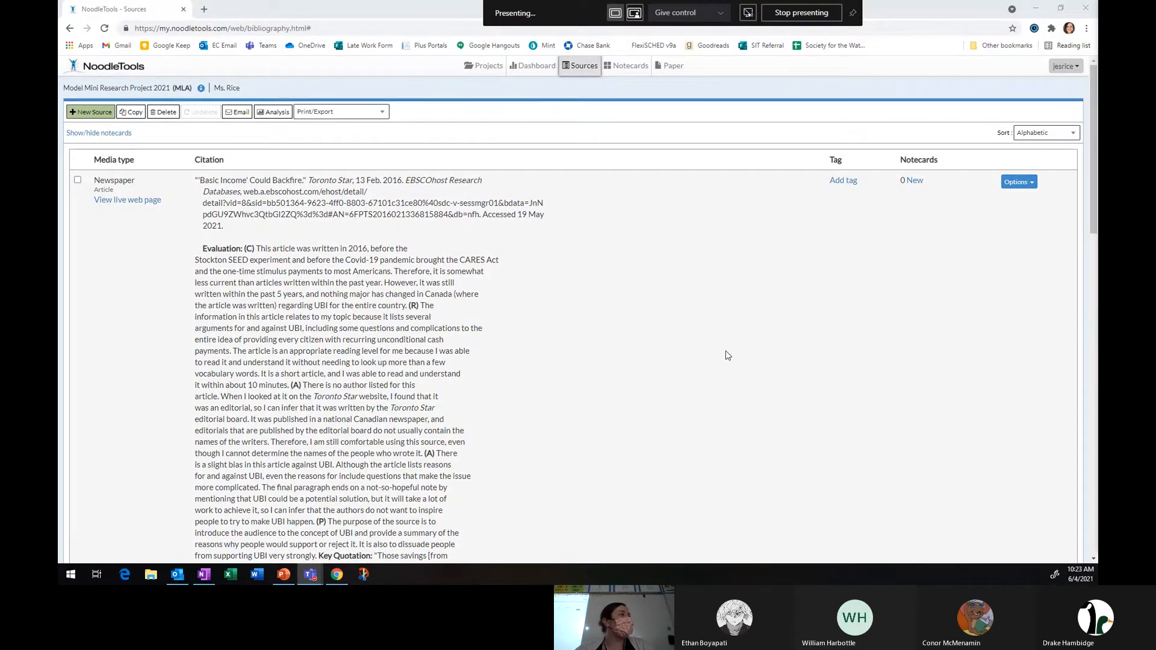
{"action": "key", "text": "ctrl+t"}
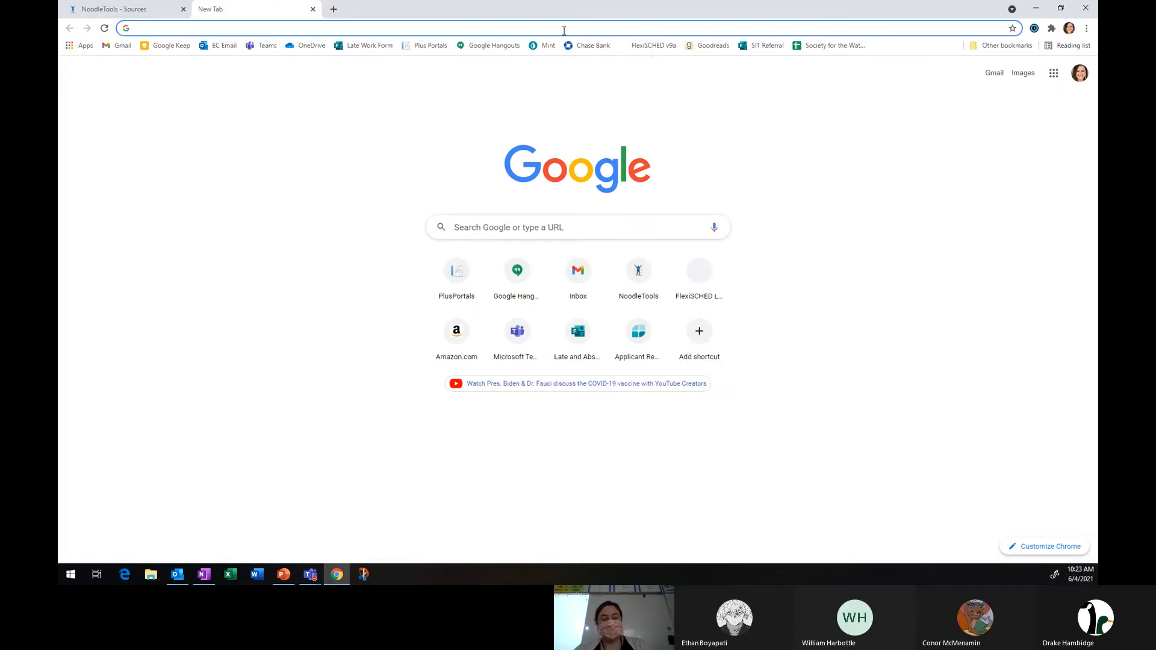
{"action": "type", "text": "www.canva.com"}
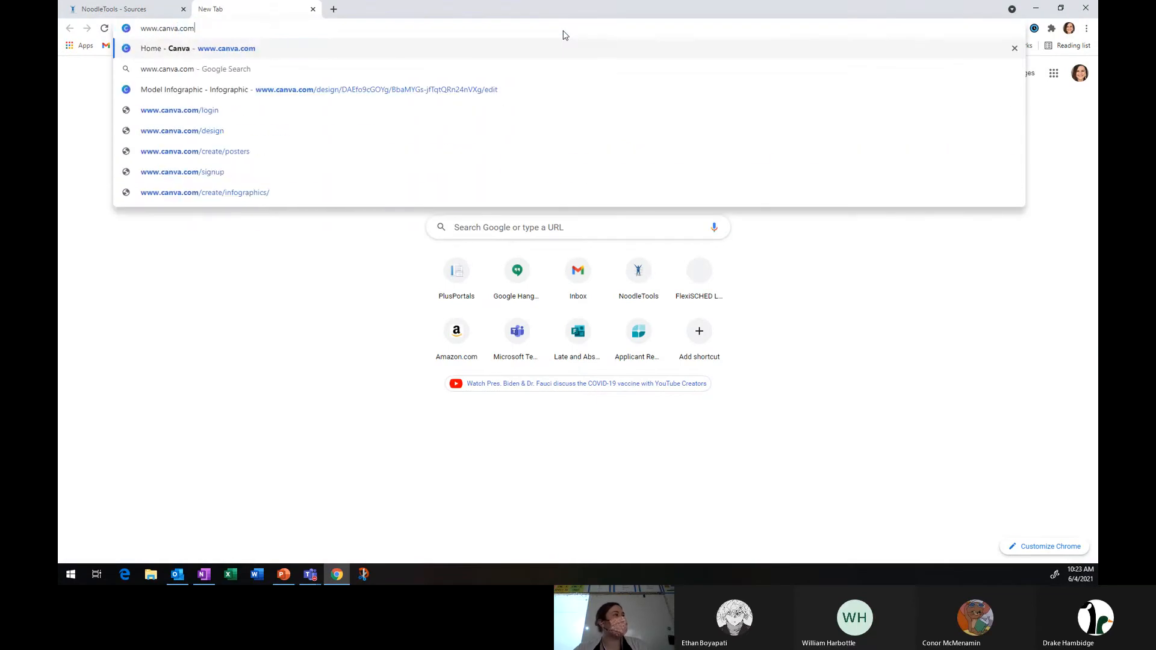
{"action": "key", "text": "Return"}
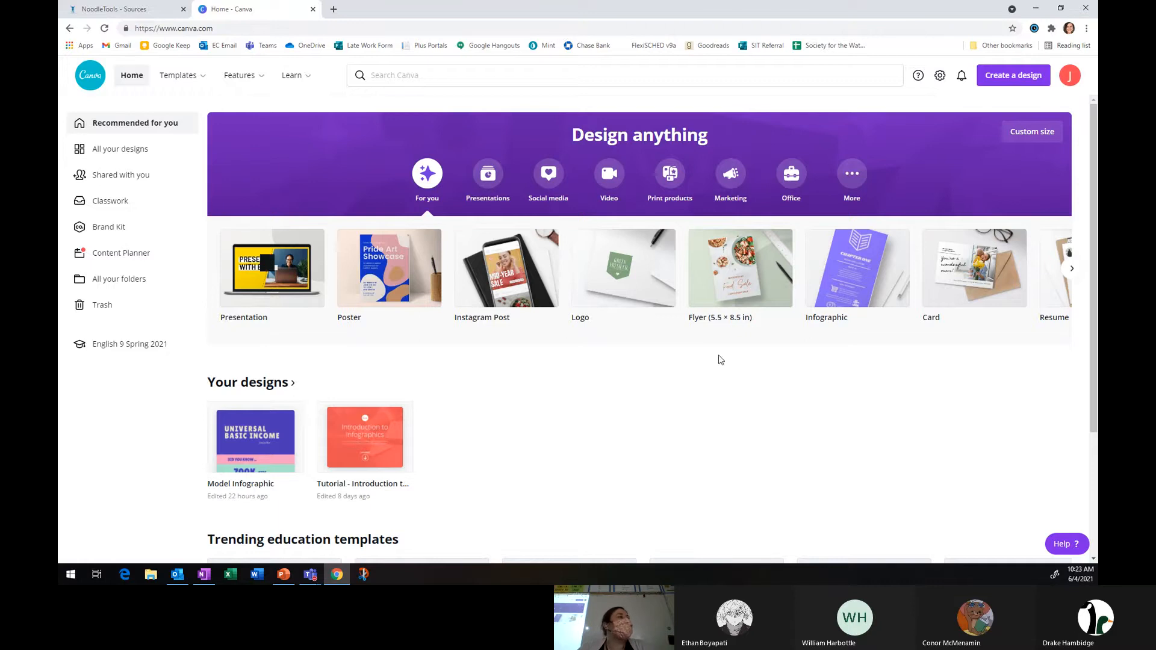
Open the Model Infographic design from your Canva designs.
{"action": "scroll", "coordinate": [507, 353], "scroll_direction": "down", "scroll_amount": 3}
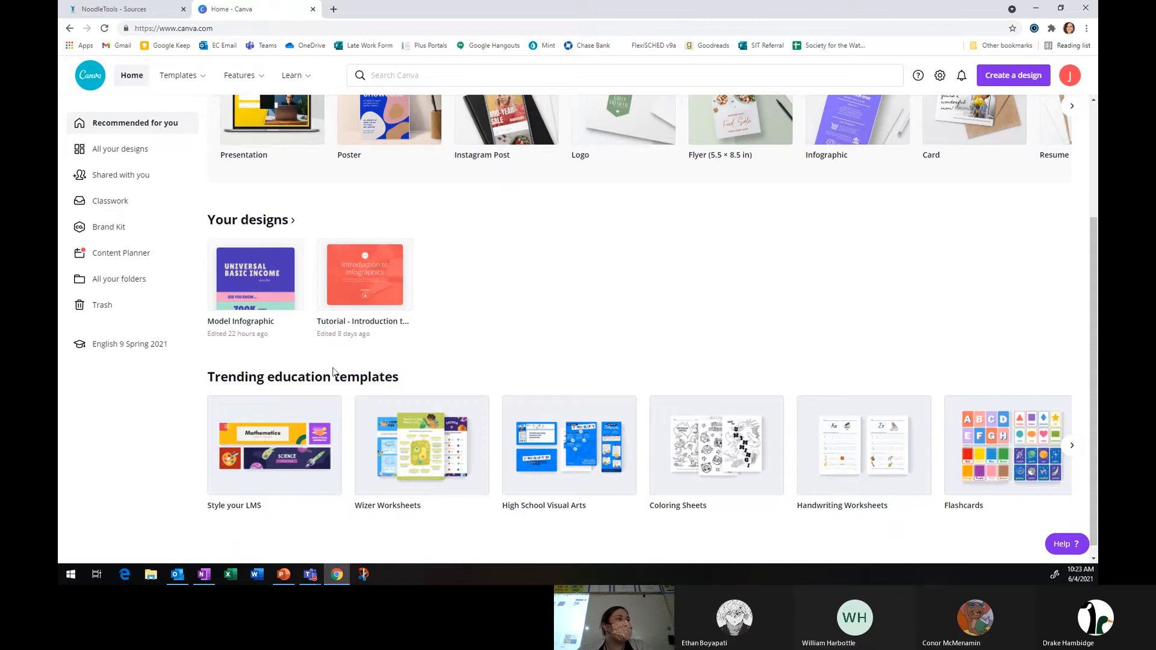
{"action": "left_click", "coordinate": [262, 287]}
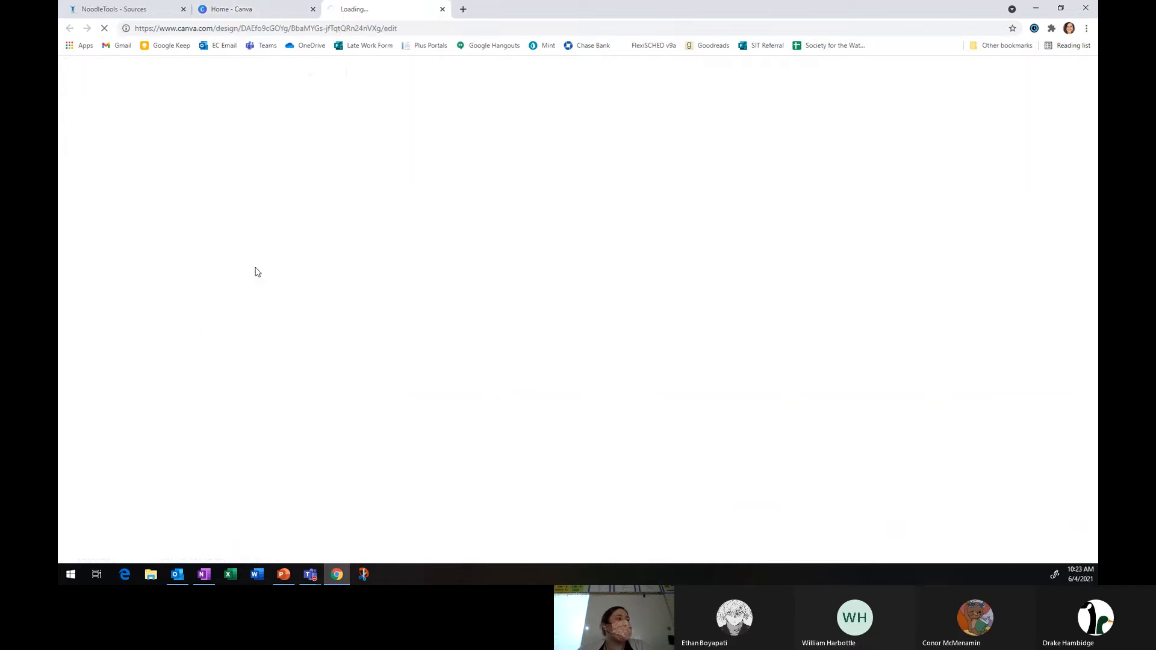